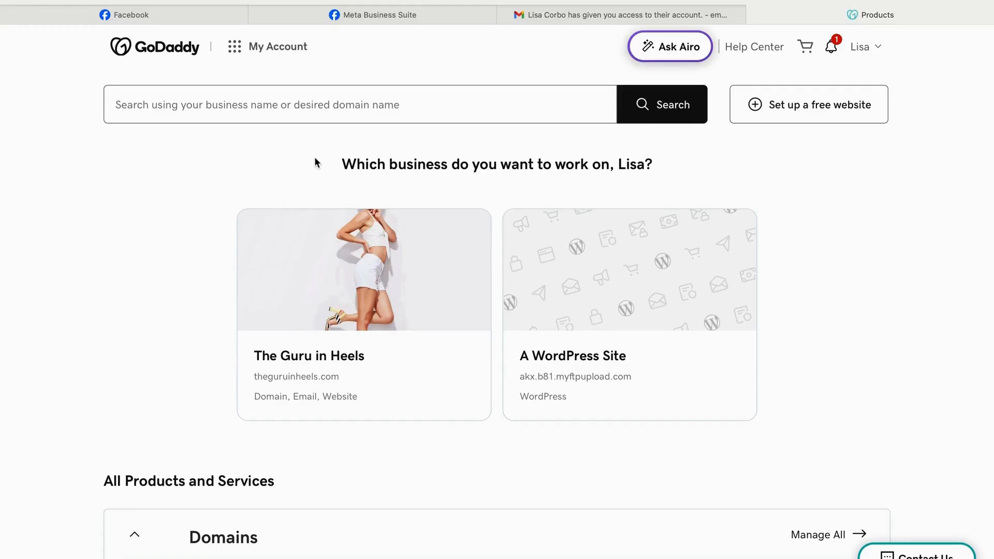
- Look through the product list, then open The Guru in Heels business and examine its dashboard
{"action": "scroll", "coordinate": [314, 158], "scroll_direction": "down", "scroll_amount": 5}
{"action": "scroll", "coordinate": [315, 161], "scroll_direction": "down", "scroll_amount": 10}
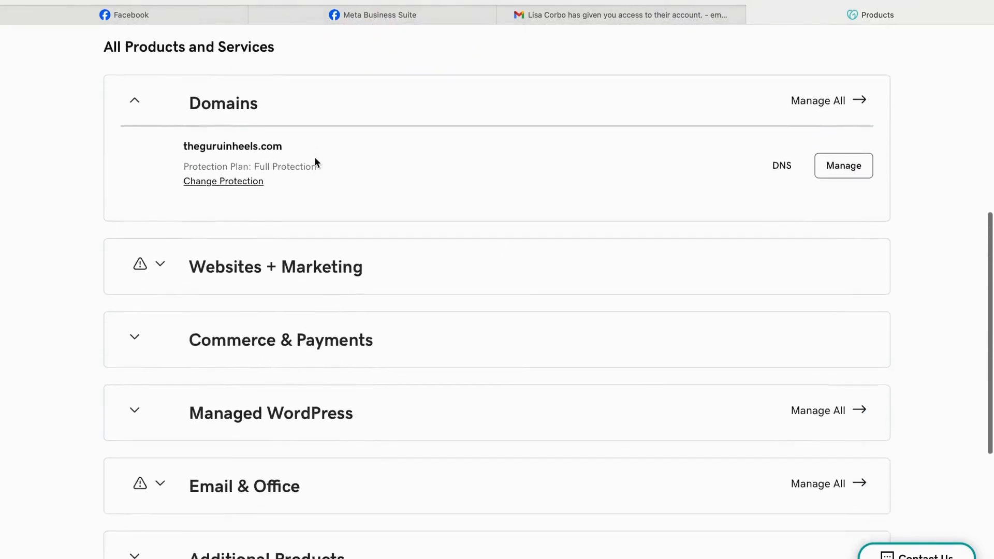
{"action": "scroll", "coordinate": [315, 166], "scroll_direction": "up", "scroll_amount": 15}
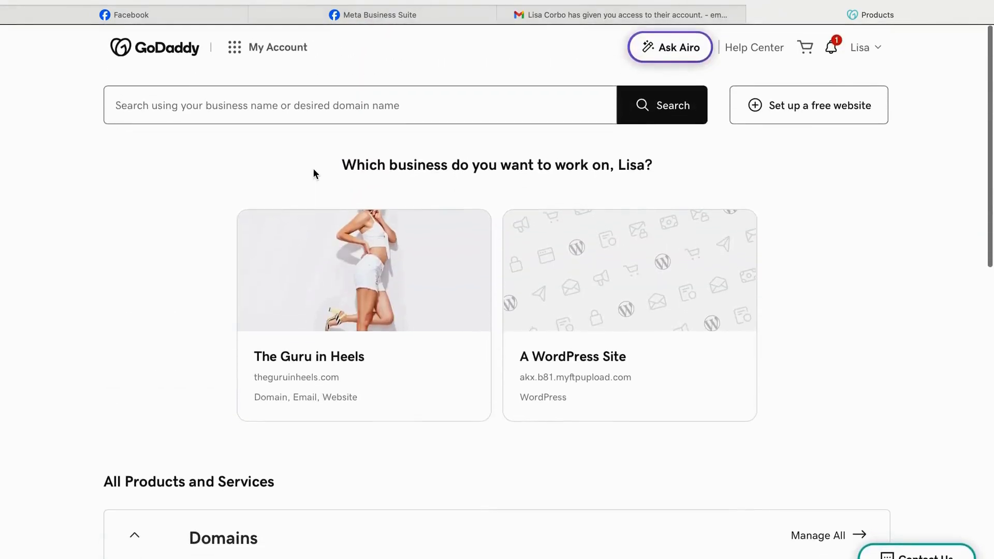
{"action": "left_click", "coordinate": [315, 365]}
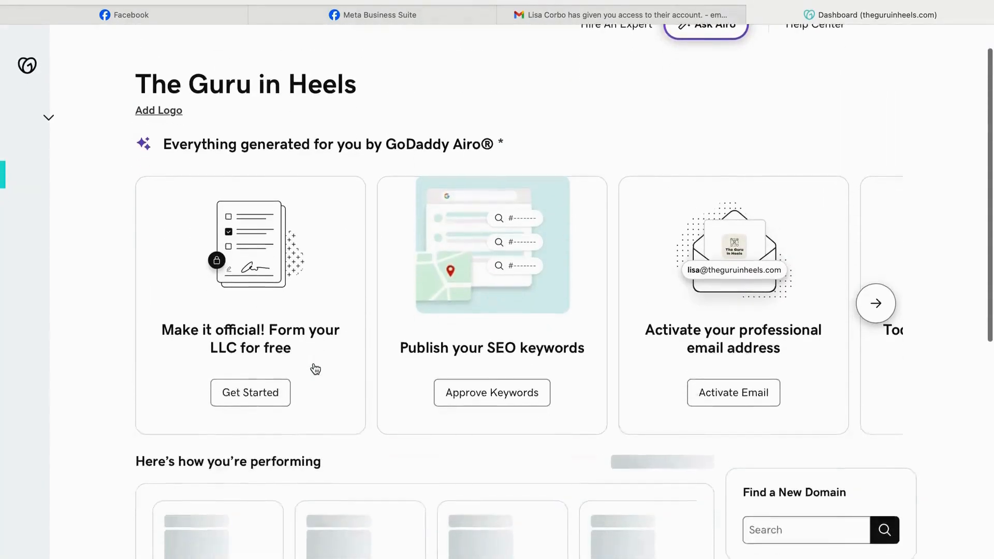
{"action": "scroll", "coordinate": [314, 367], "scroll_direction": "down", "scroll_amount": 5}
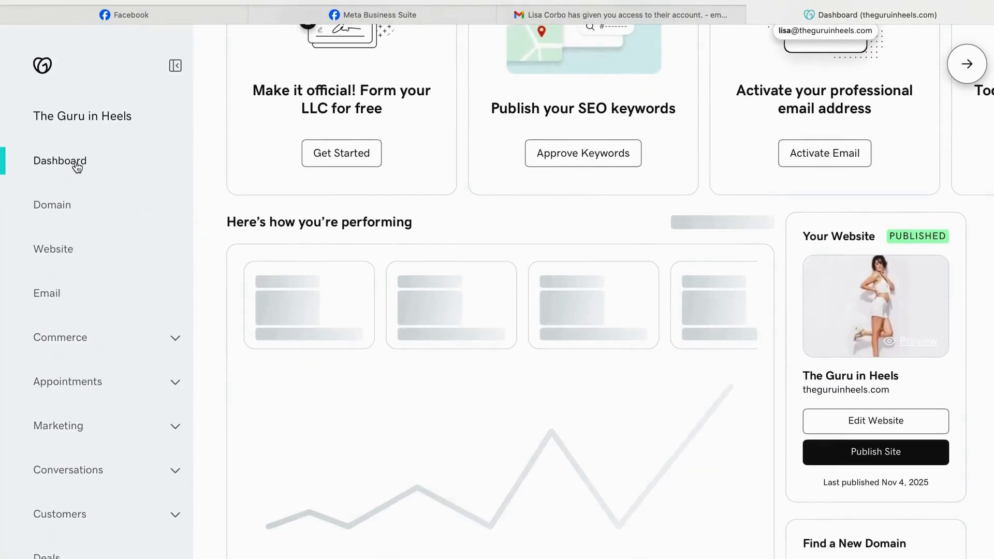
{"action": "scroll", "coordinate": [392, 264], "scroll_direction": "up", "scroll_amount": 5}
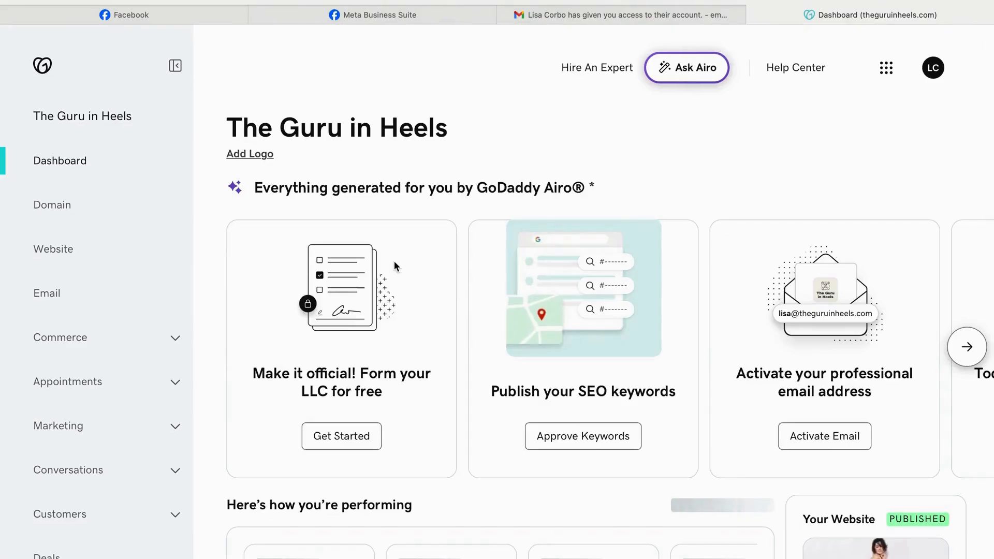
{"action": "scroll", "coordinate": [394, 265], "scroll_direction": "down", "scroll_amount": 10}
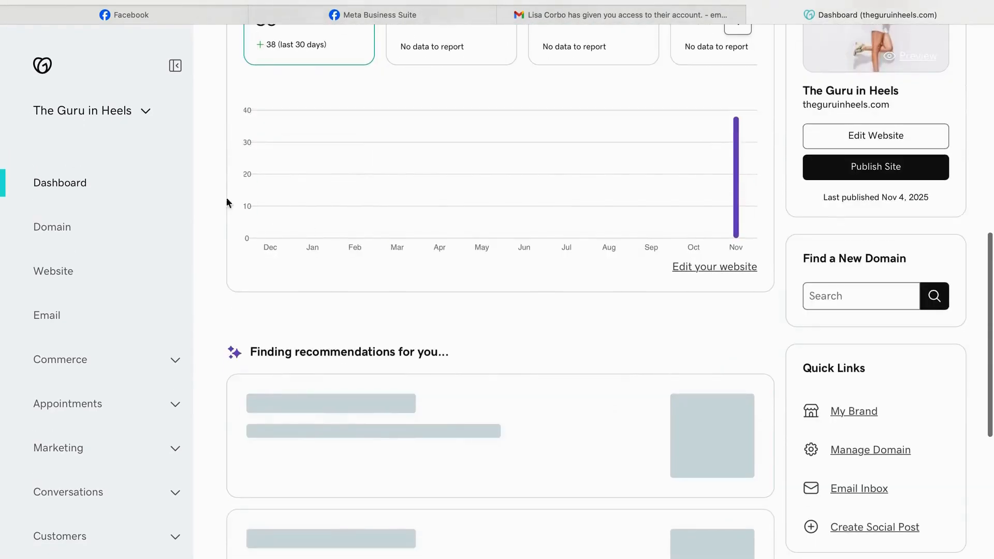
{"action": "left_click", "coordinate": [113, 179]}
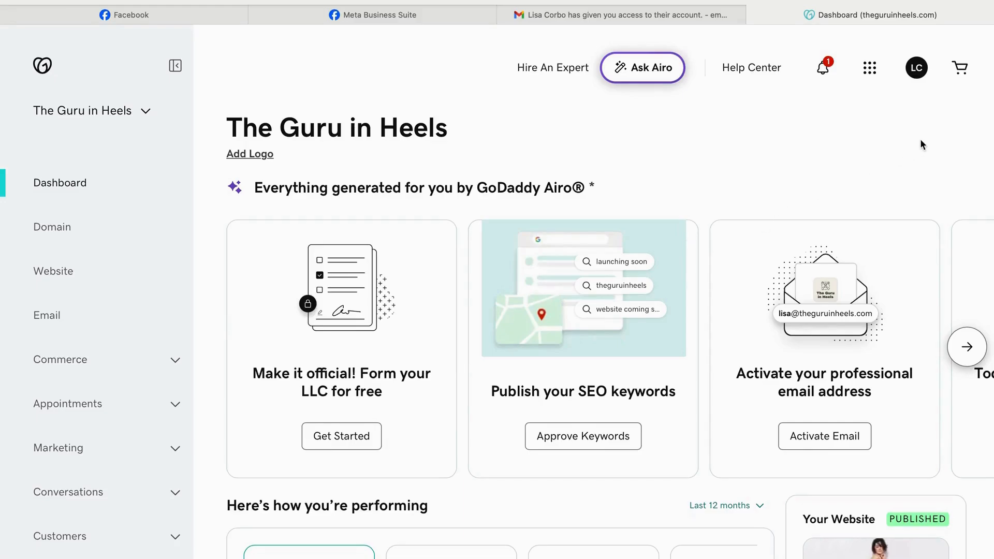
- Return to the account's product list and open the management page for all Managed WordPress sites
{"action": "left_click", "coordinate": [918, 69]}
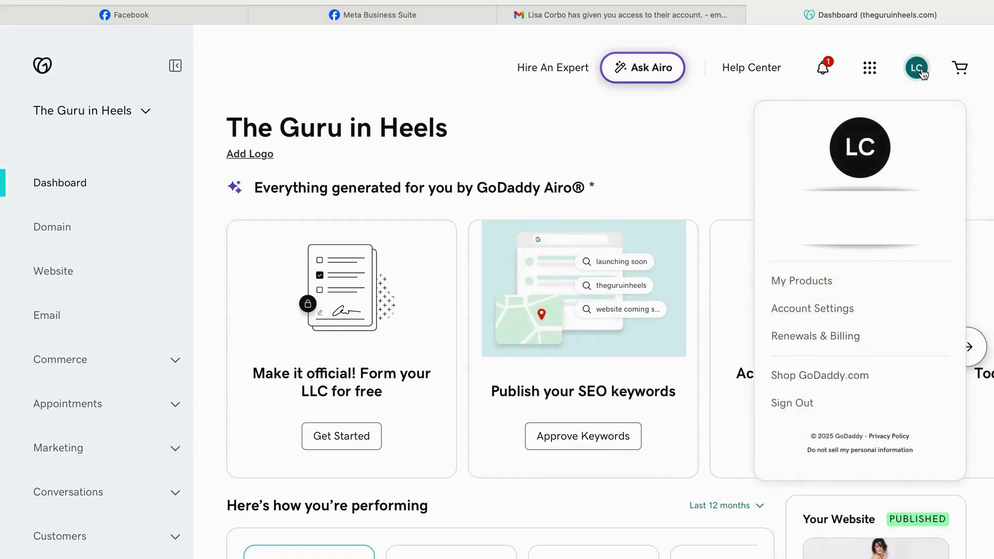
{"action": "left_click", "coordinate": [823, 281]}
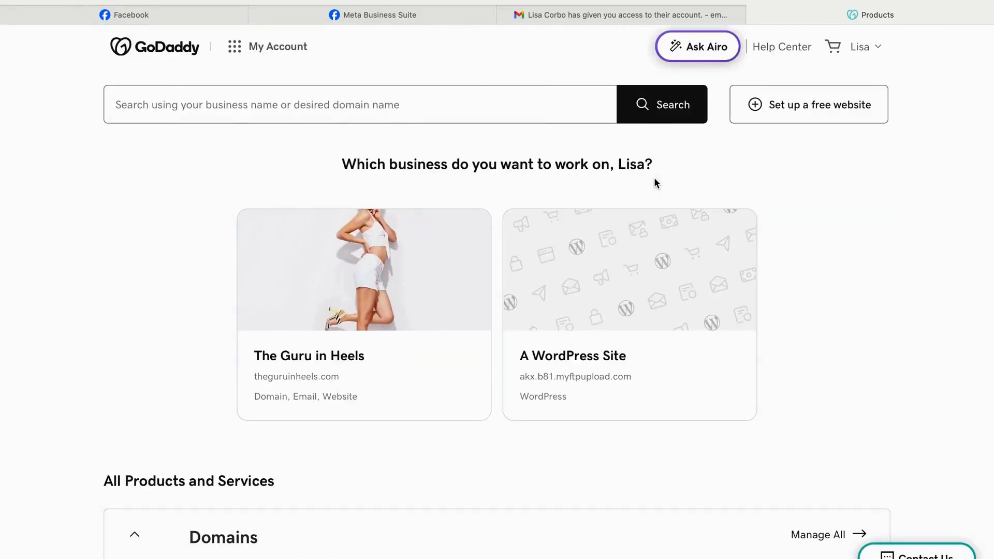
{"action": "scroll", "coordinate": [655, 183], "scroll_direction": "down", "scroll_amount": 8}
{"action": "scroll", "coordinate": [655, 183], "scroll_direction": "down", "scroll_amount": 5}
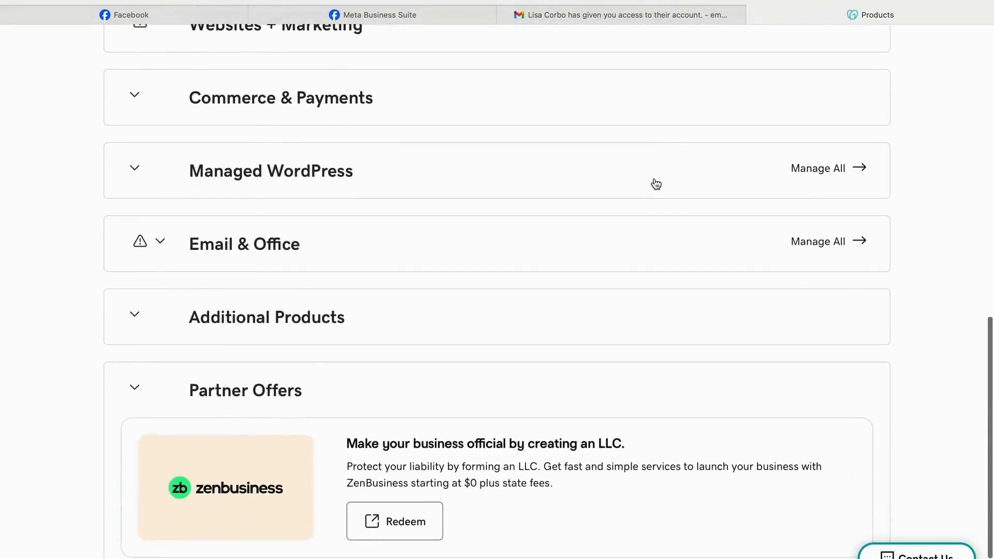
{"action": "scroll", "coordinate": [655, 183], "scroll_direction": "up", "scroll_amount": 1}
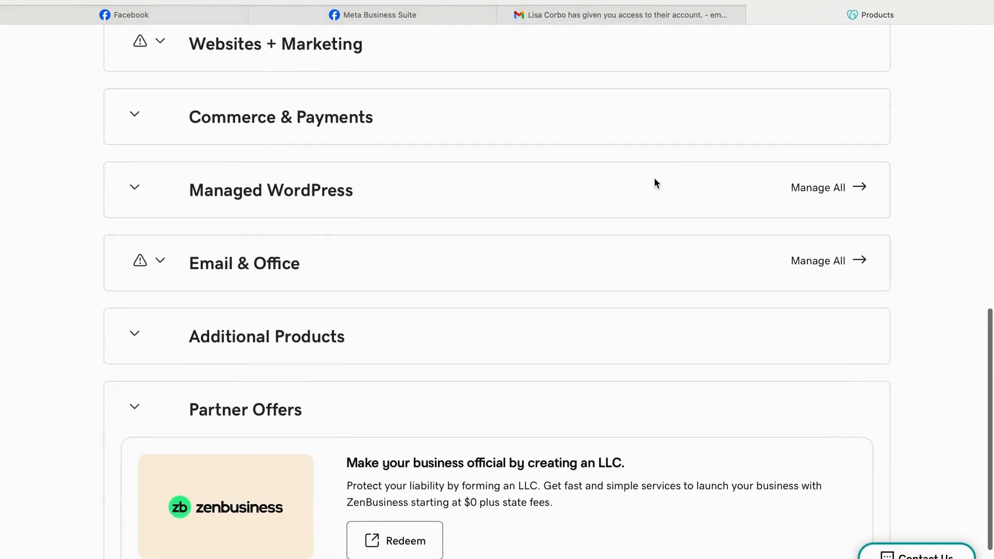
{"action": "left_click", "coordinate": [818, 189]}
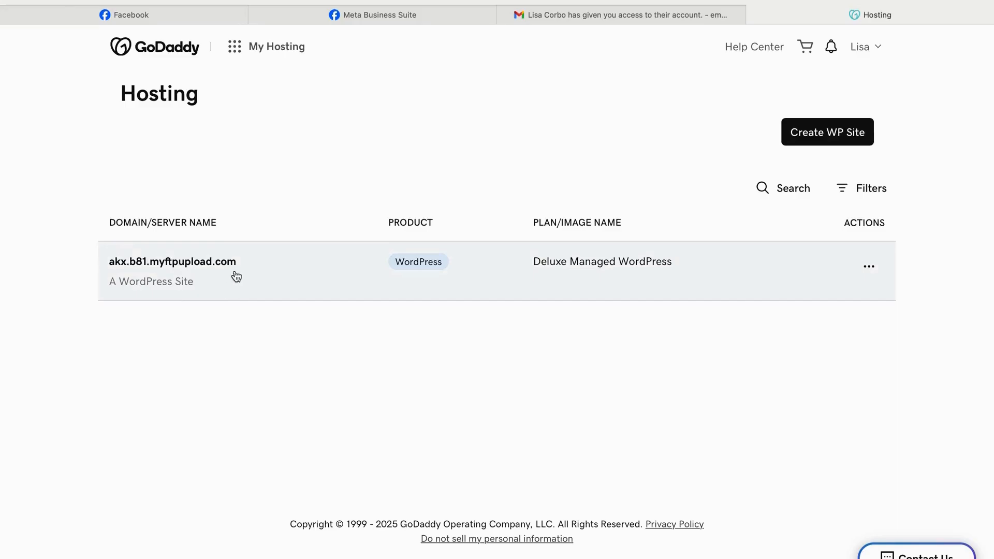
- Open the settings of the akx.b81.myftpupload.com WordPress site and show the options for adding a domain
{"action": "left_click", "coordinate": [869, 269]}
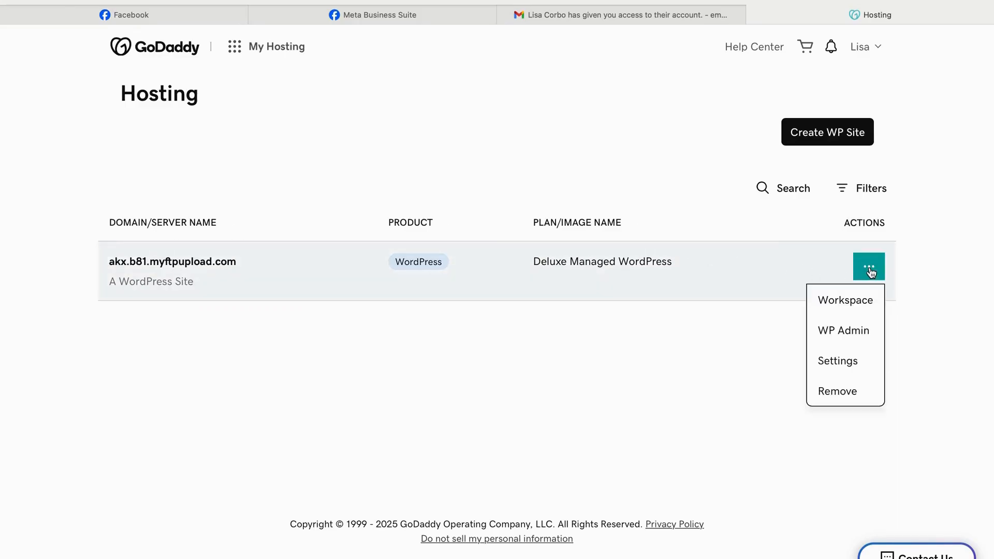
{"action": "left_click", "coordinate": [853, 369]}
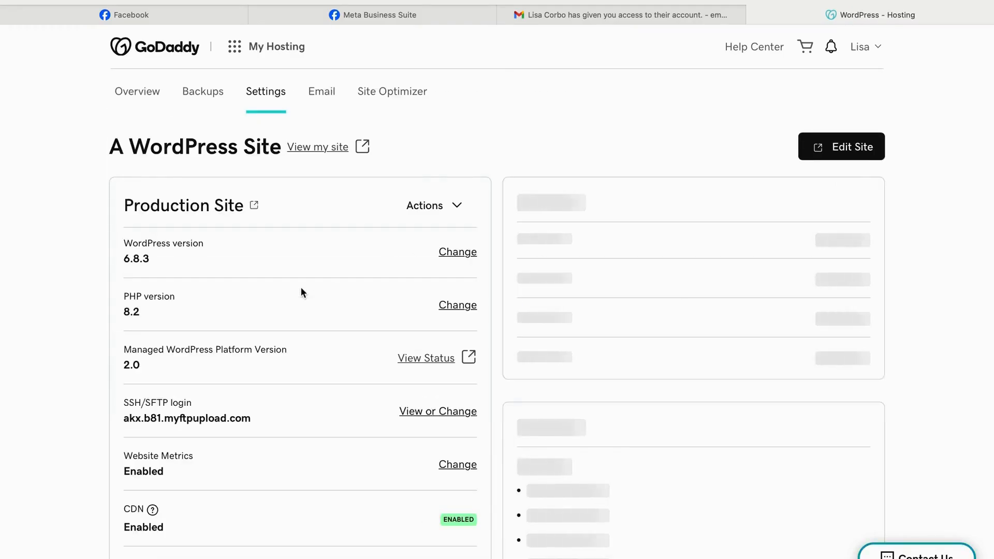
{"action": "scroll", "coordinate": [302, 291], "scroll_direction": "down", "scroll_amount": 7}
{"action": "scroll", "coordinate": [302, 291], "scroll_direction": "down", "scroll_amount": 5}
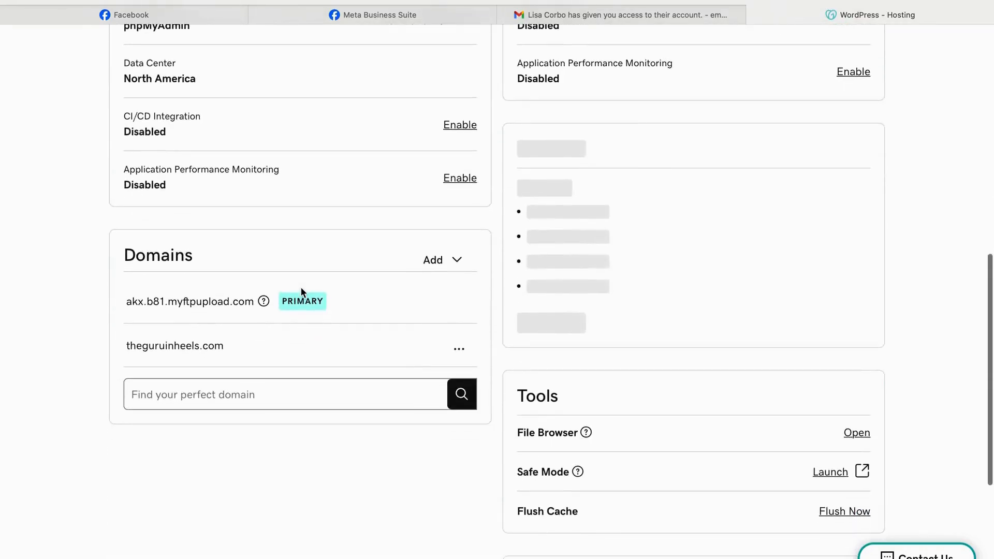
{"action": "left_click", "coordinate": [453, 195]}
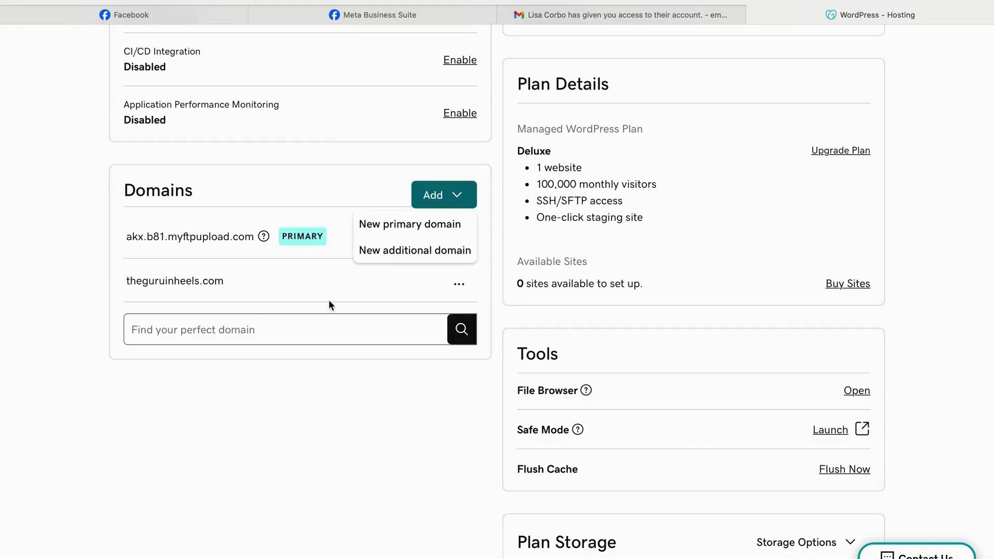
- Open the WordPress admin of the site from its hosting settings
{"action": "scroll", "coordinate": [329, 304], "scroll_direction": "up", "scroll_amount": 15}
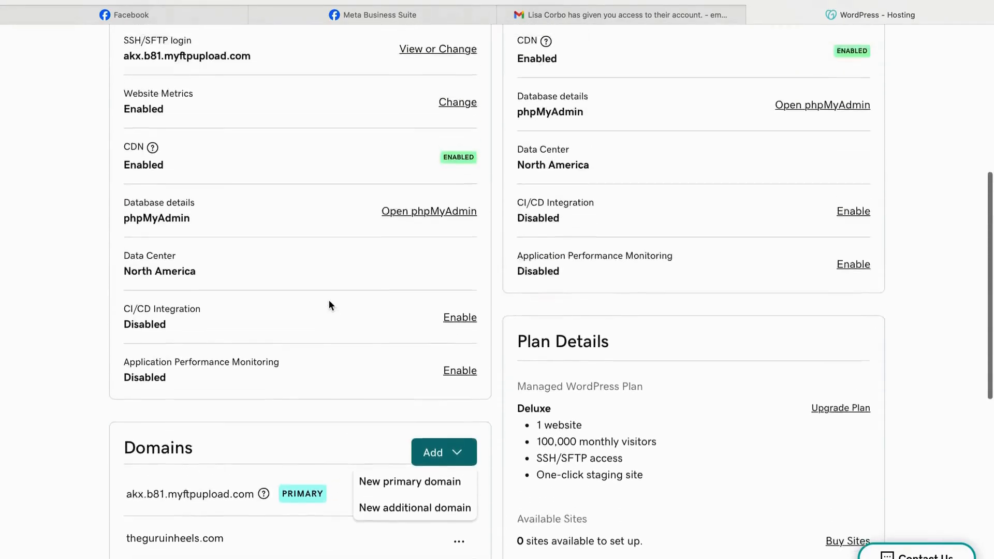
{"action": "scroll", "coordinate": [329, 305], "scroll_direction": "up", "scroll_amount": 3}
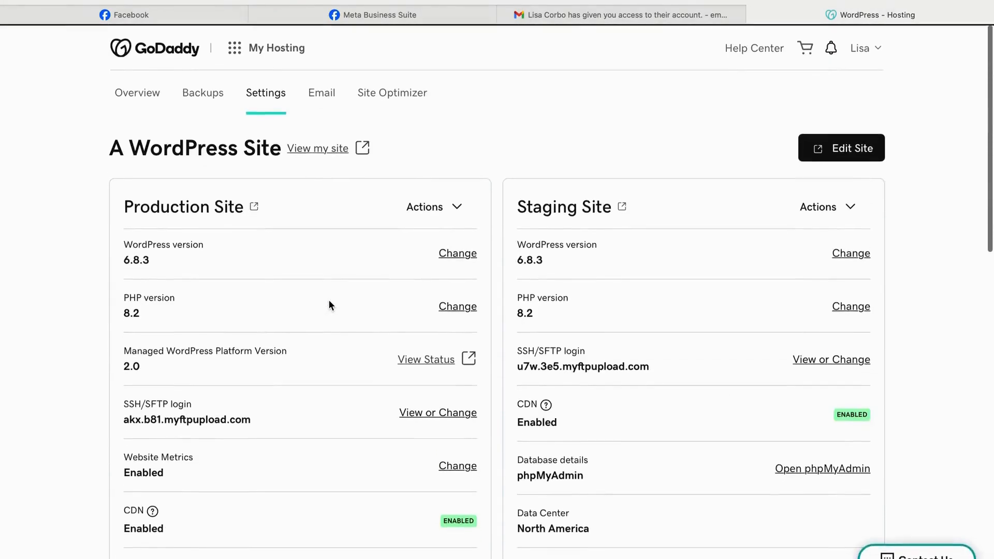
{"action": "left_click", "coordinate": [848, 149]}
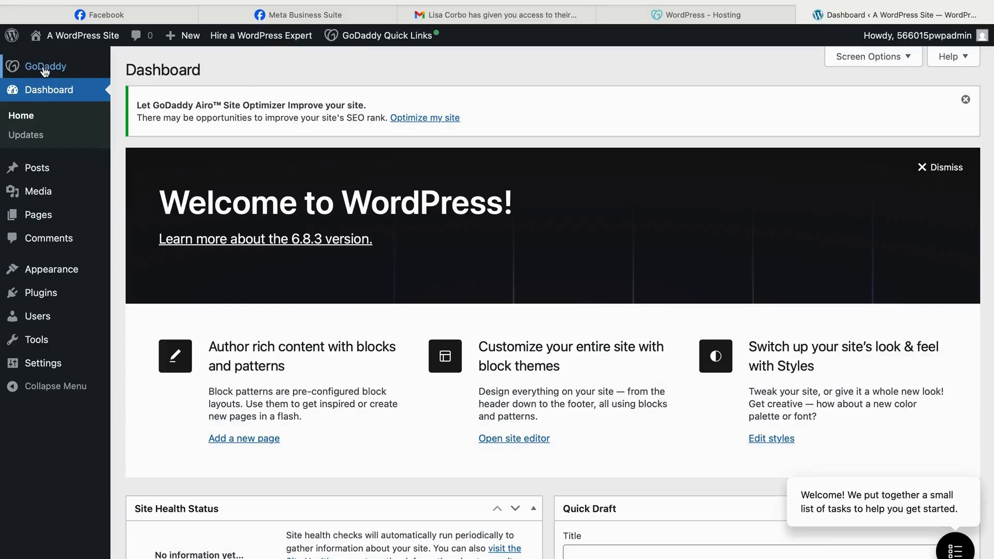
- View the site's public home page from the WordPress admin and return to the admin dashboard
{"action": "left_click", "coordinate": [25, 117]}
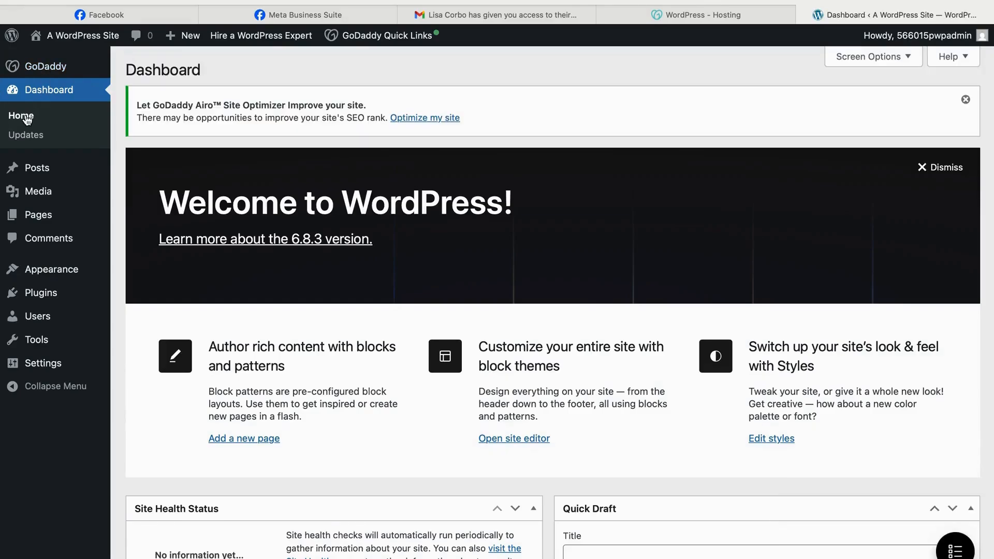
{"action": "mouse_move", "coordinate": [47, 36]}
{"action": "left_click", "coordinate": [50, 64]}
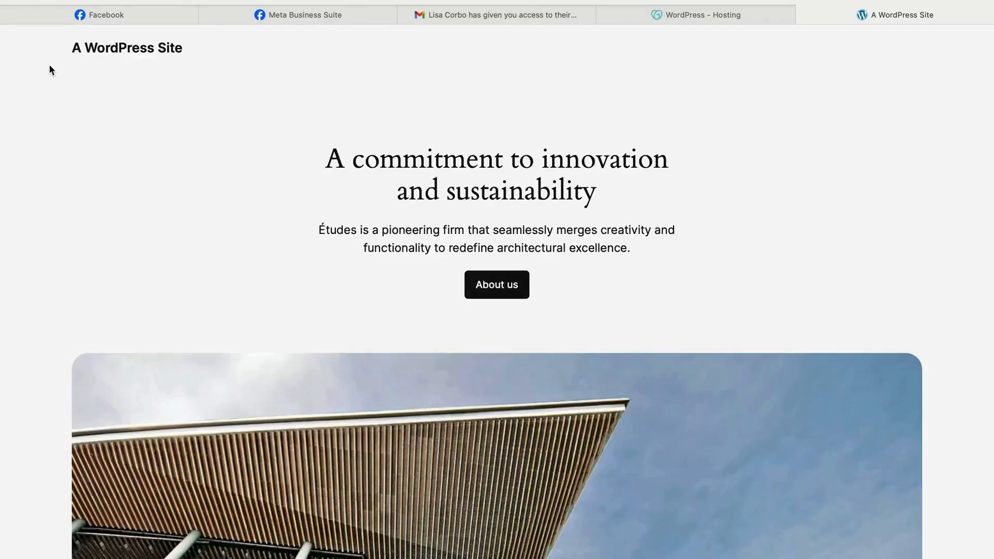
{"action": "left_click", "coordinate": [322, 1]}
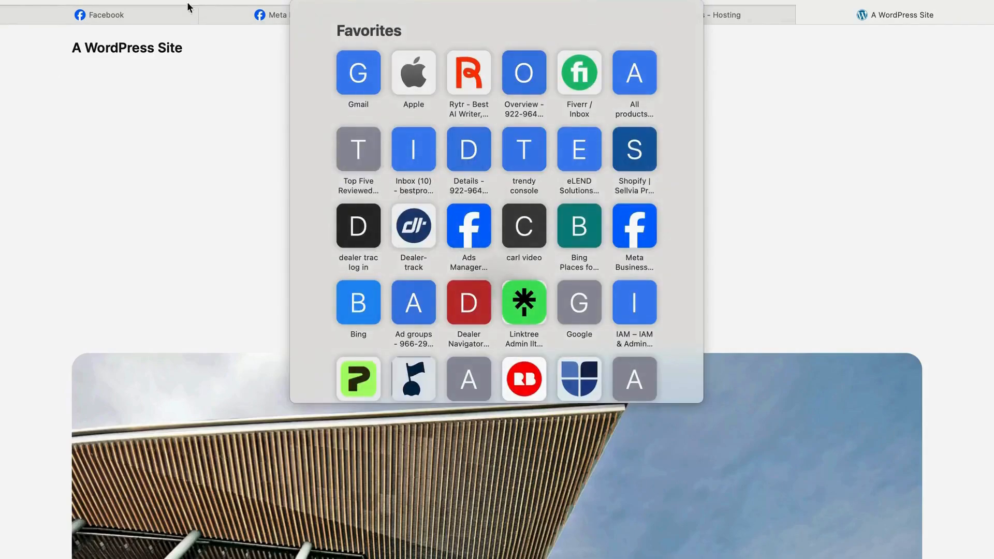
{"action": "left_click", "coordinate": [53, 0]}
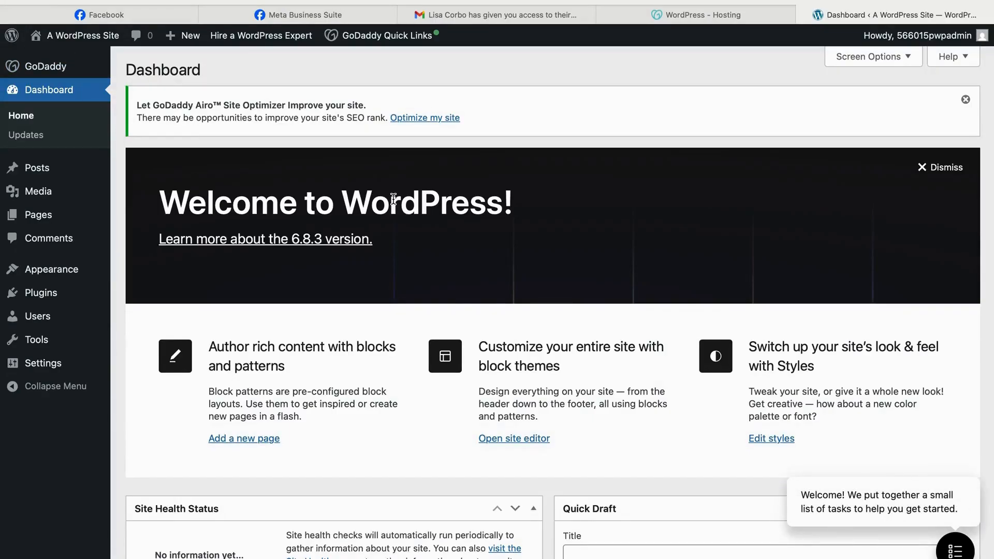
- Make theguruinheels.com the primary domain in the site's GoDaddy hosting settings
{"action": "left_click", "coordinate": [718, 25]}
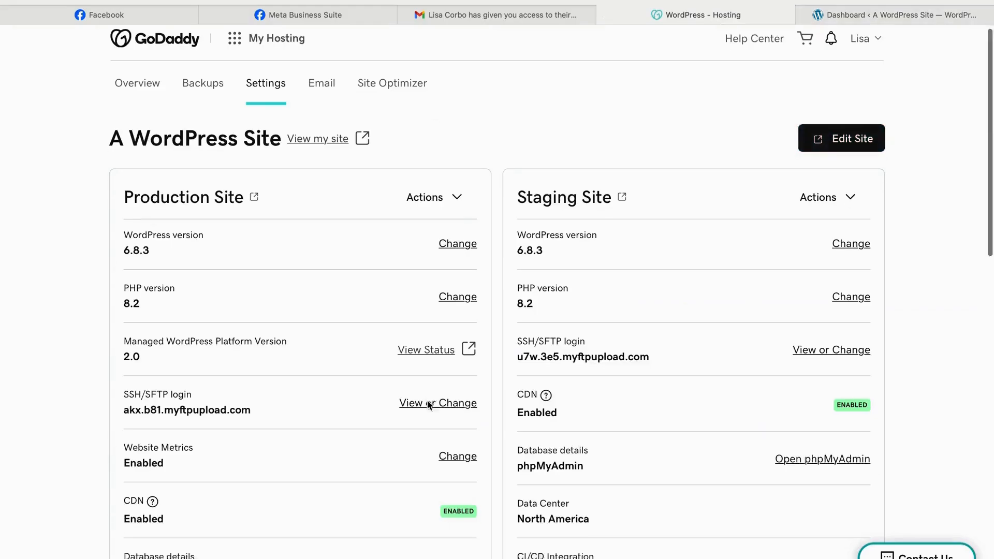
{"action": "scroll", "coordinate": [428, 403], "scroll_direction": "down", "scroll_amount": 10}
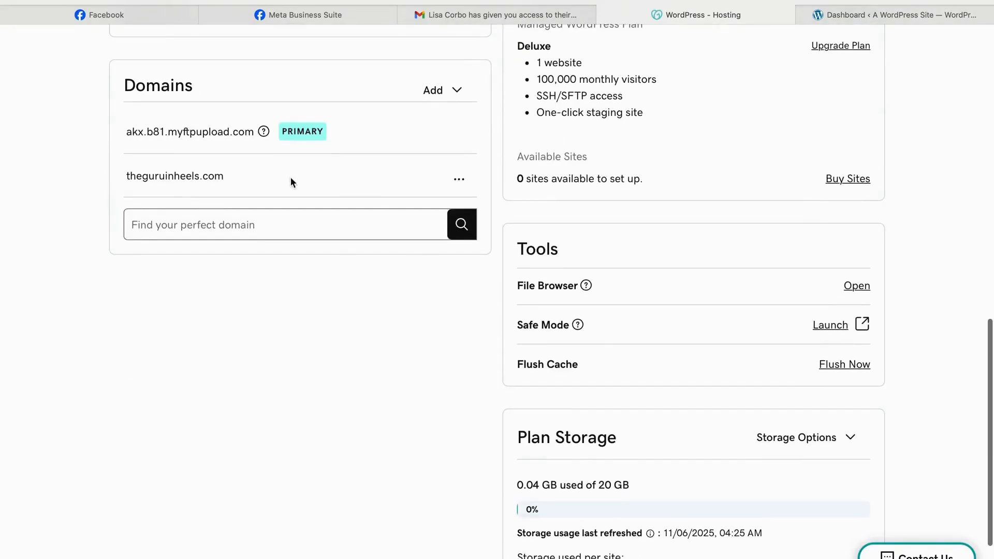
{"action": "left_click", "coordinate": [465, 182]}
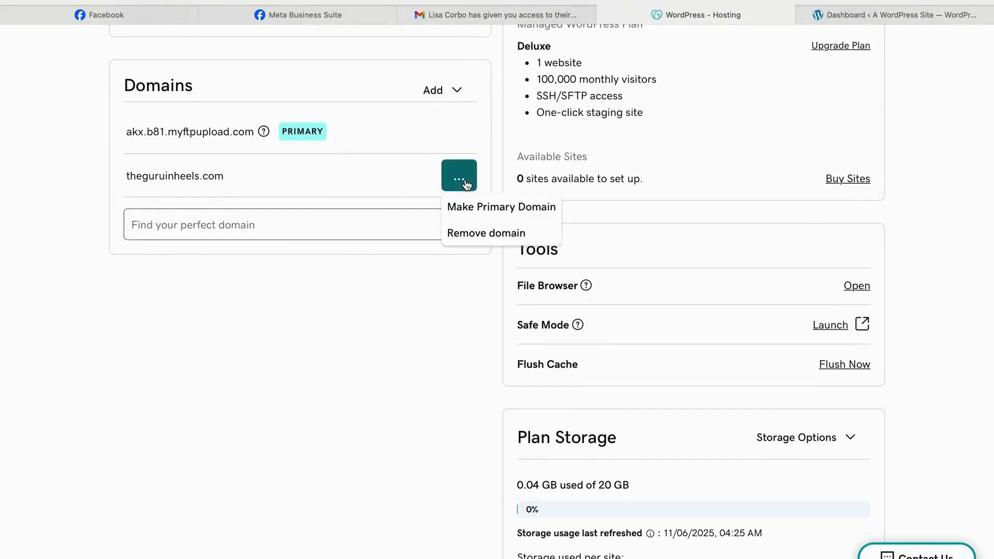
{"action": "left_click", "coordinate": [482, 209]}
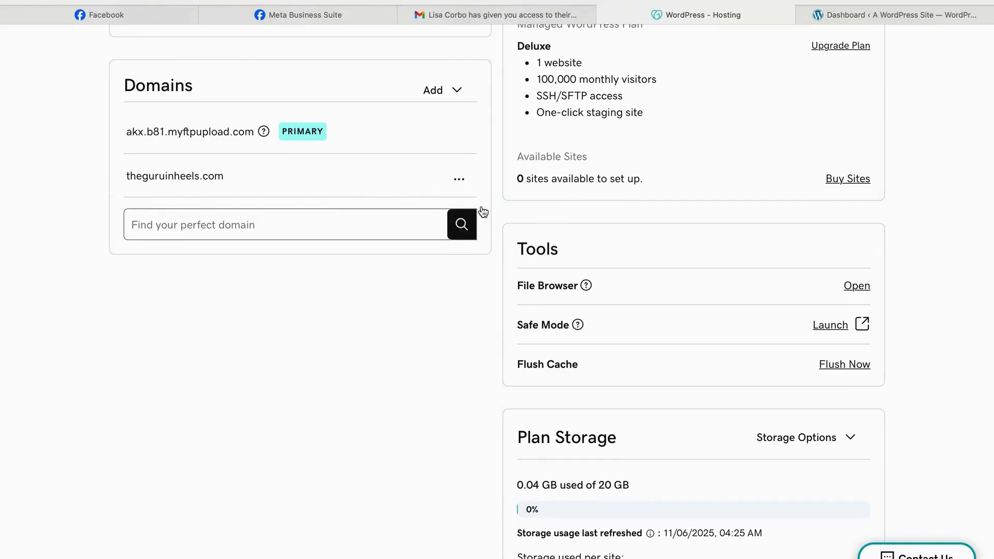
{"action": "scroll", "coordinate": [483, 212], "scroll_direction": "up", "scroll_amount": 12}
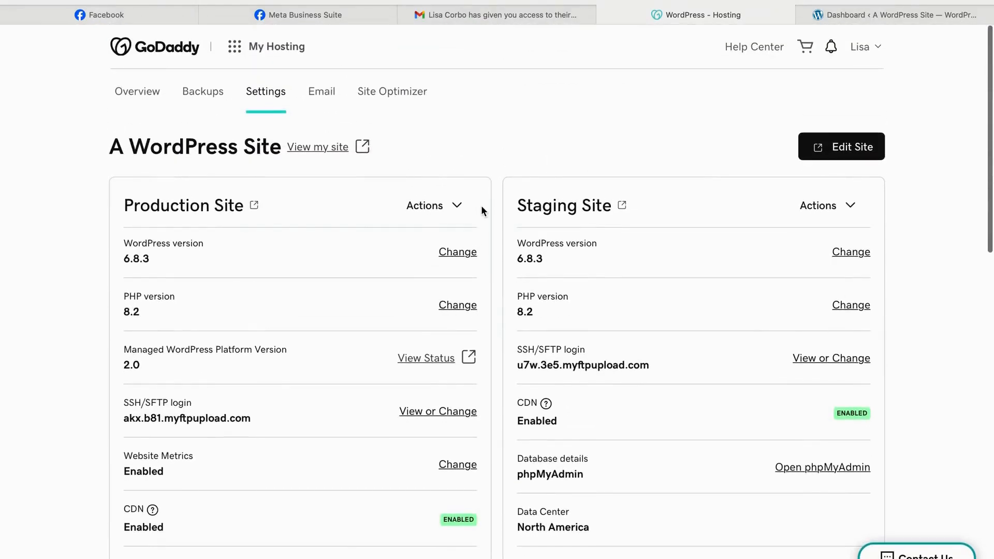
{"action": "left_click", "coordinate": [868, 148]}
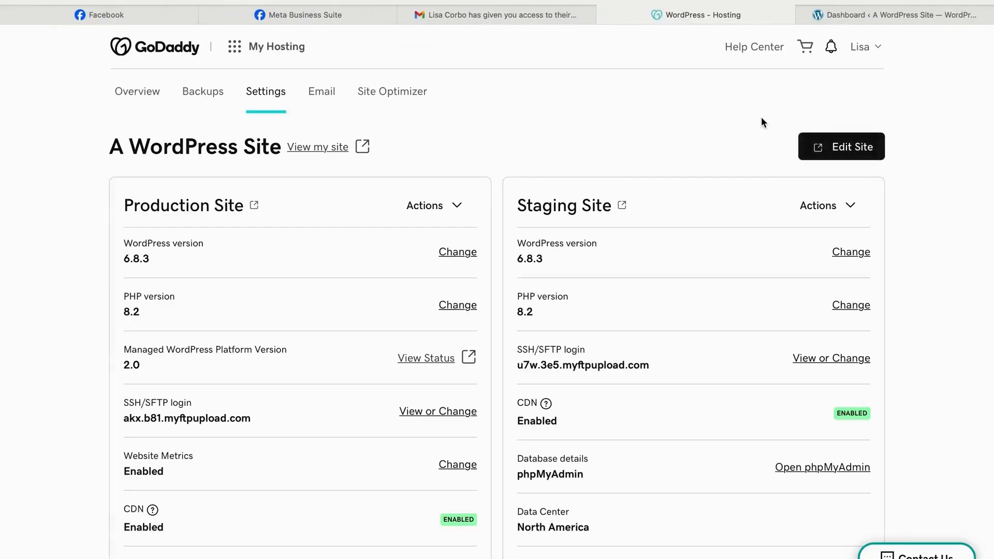
{"action": "left_click", "coordinate": [832, 139]}
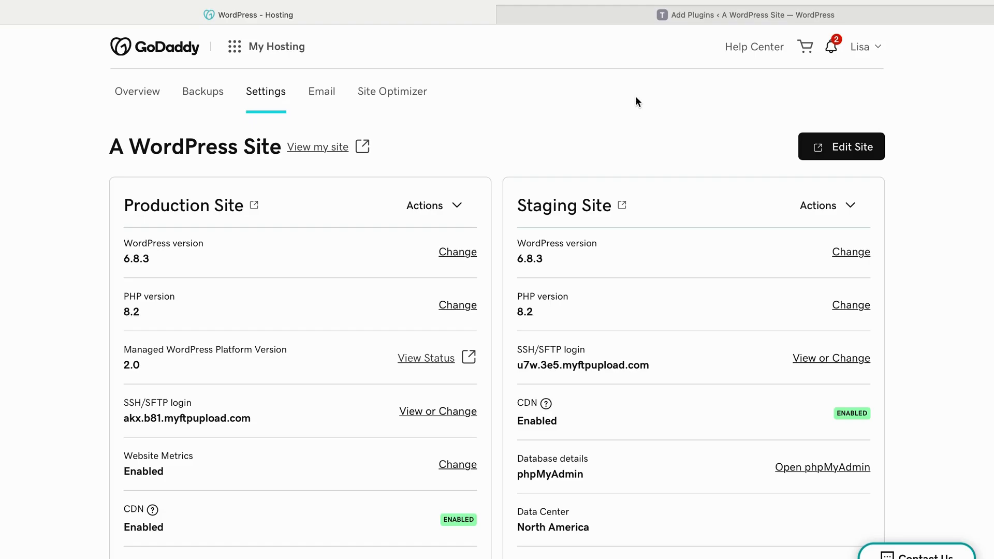
- Check which domain is primary in the hosting settings' Domains list
{"action": "scroll", "coordinate": [501, 213], "scroll_direction": "down", "scroll_amount": 10}
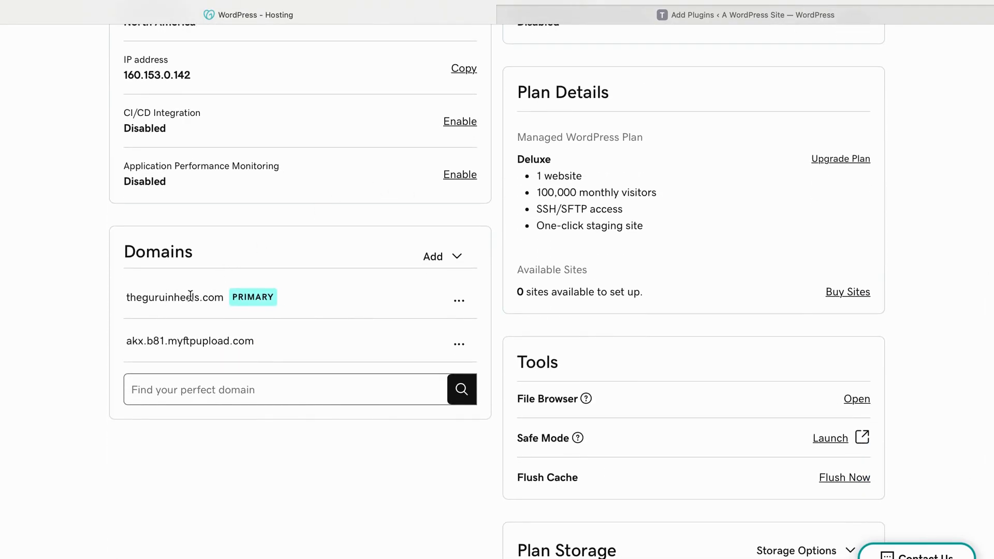
{"action": "scroll", "coordinate": [482, 291], "scroll_direction": "up", "scroll_amount": 8}
{"action": "scroll", "coordinate": [692, 264], "scroll_direction": "up", "scroll_amount": 4}
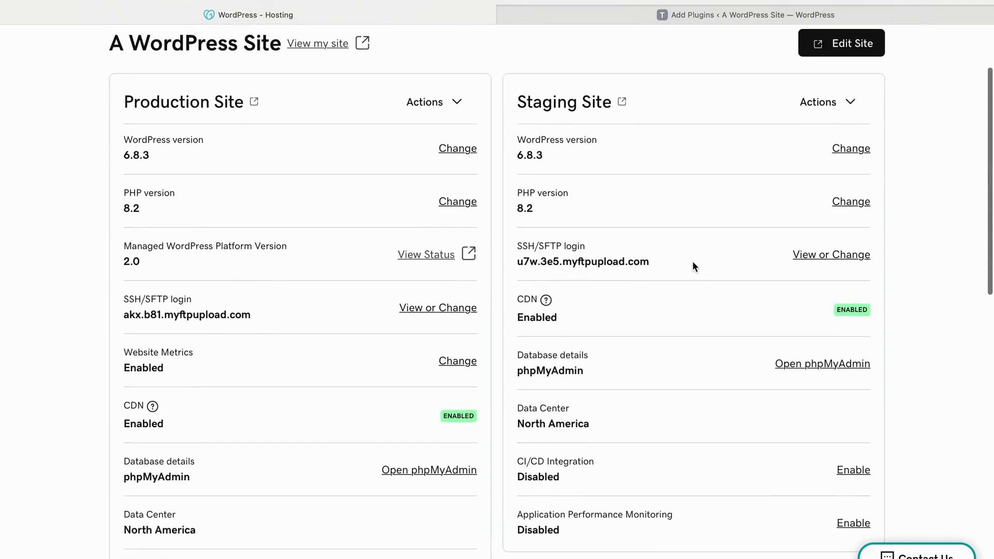
- Reopen the site's WordPress admin from the hosting settings and show its installed plugins
{"action": "left_click", "coordinate": [848, 150]}
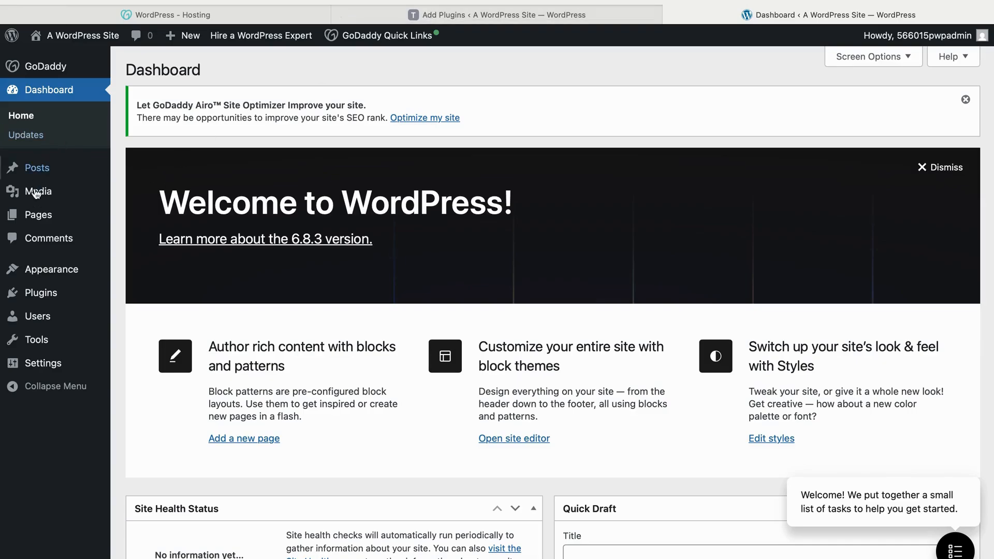
{"action": "mouse_move", "coordinate": [48, 298]}
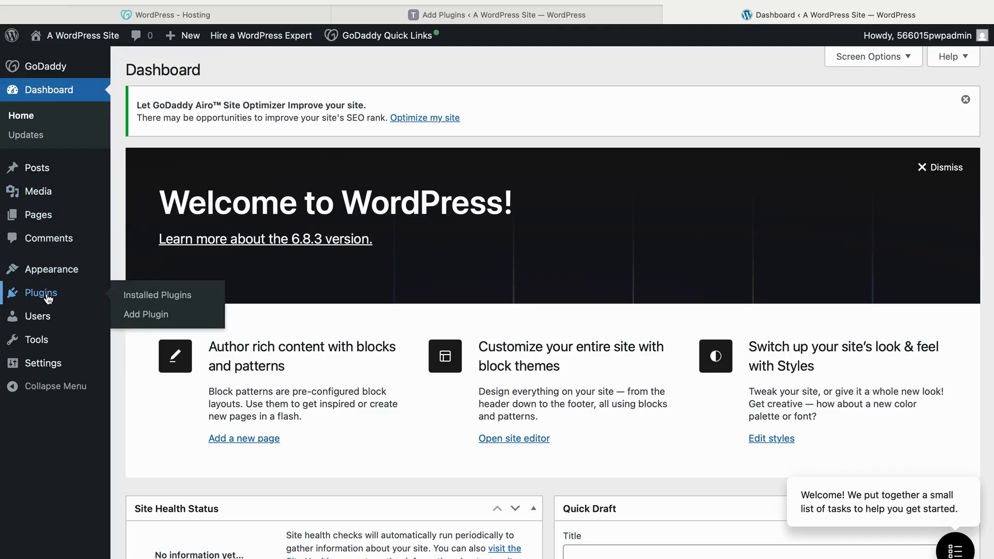
{"action": "left_click", "coordinate": [142, 298]}
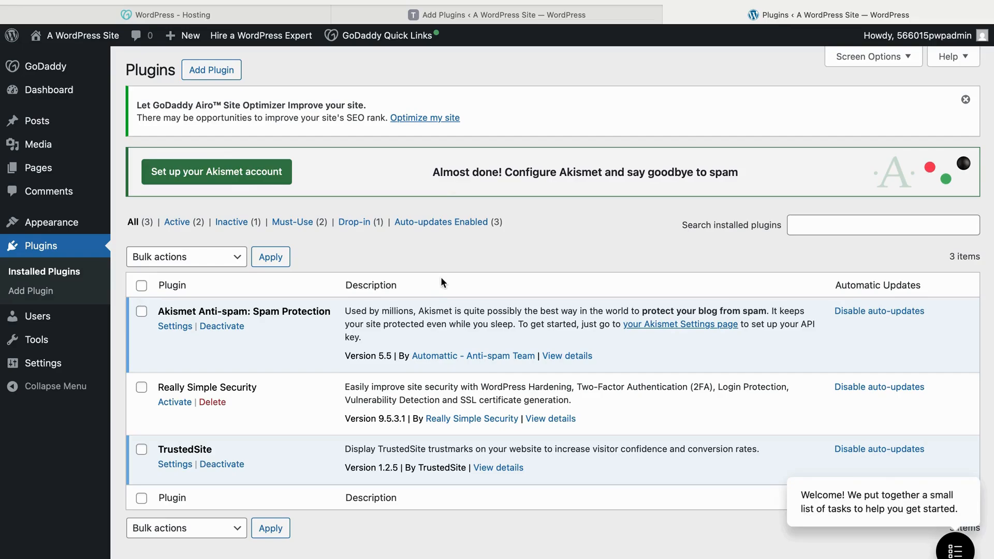
- Search the installed plugins for ssl and delete the Really Simple Security plugin along with its data
{"action": "left_click", "coordinate": [798, 225]}
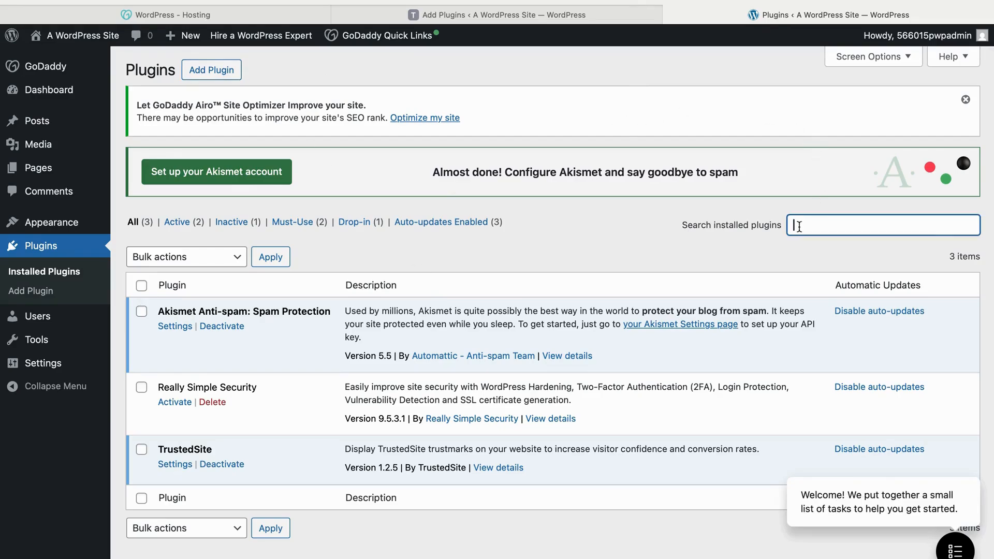
{"action": "type", "text": "ssl"}
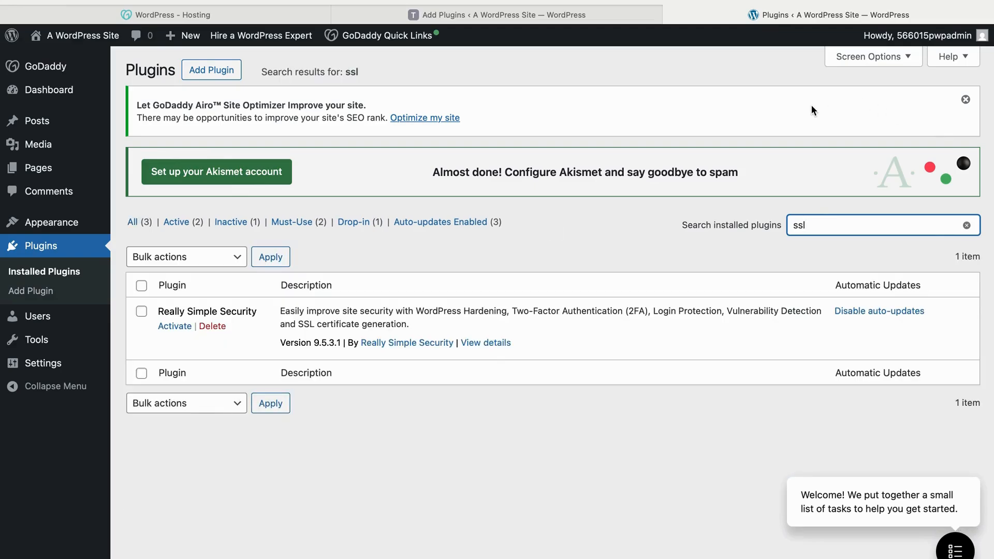
{"action": "left_click", "coordinate": [211, 325]}
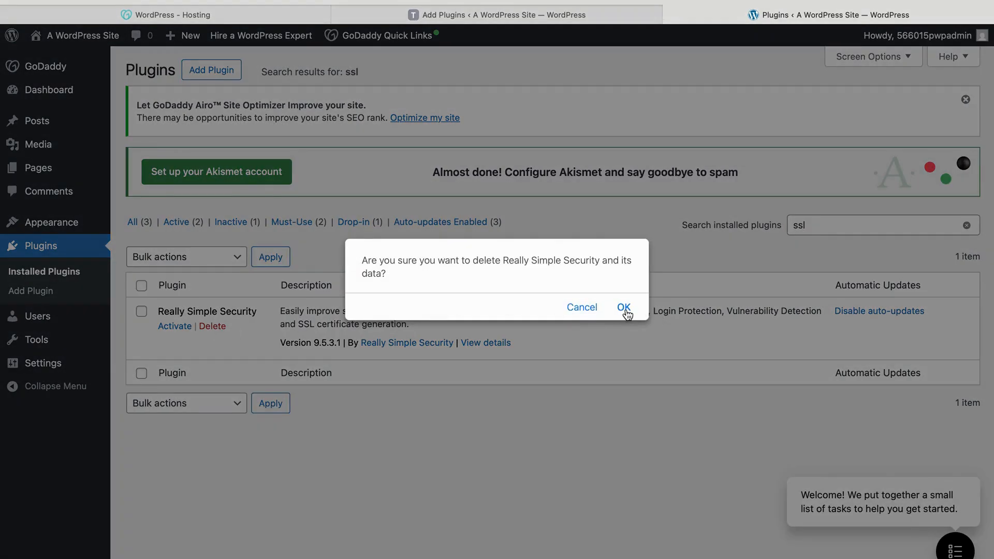
{"action": "left_click", "coordinate": [624, 308]}
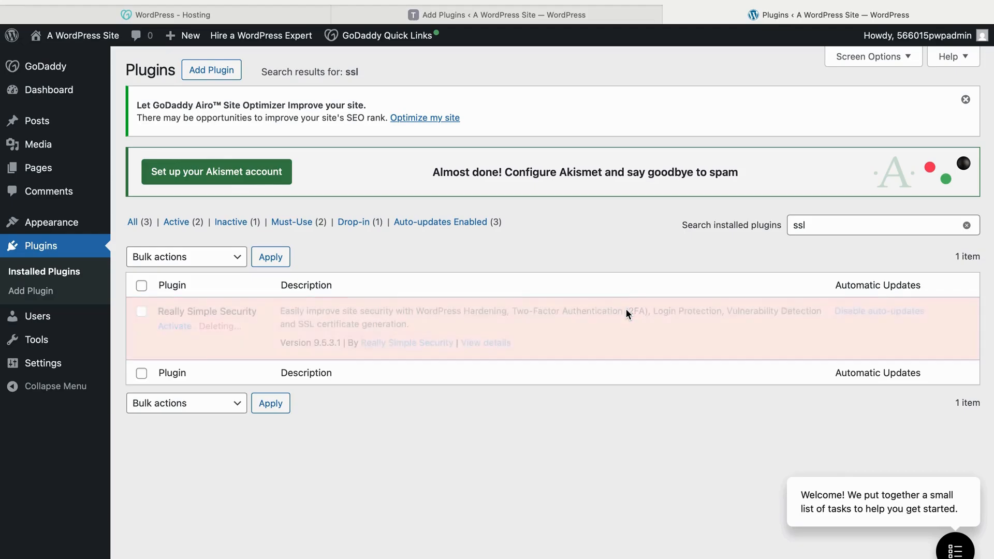
- Search the plugin directory for ssl, then install and activate Really Simple Security
{"action": "left_click", "coordinate": [209, 71]}
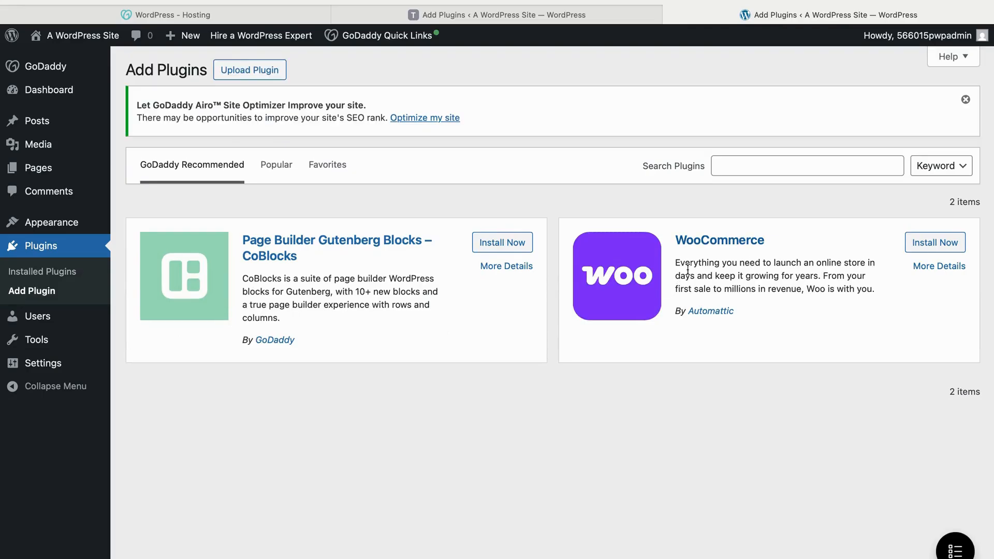
{"action": "left_click", "coordinate": [777, 167]}
{"action": "type", "text": "ssl"}
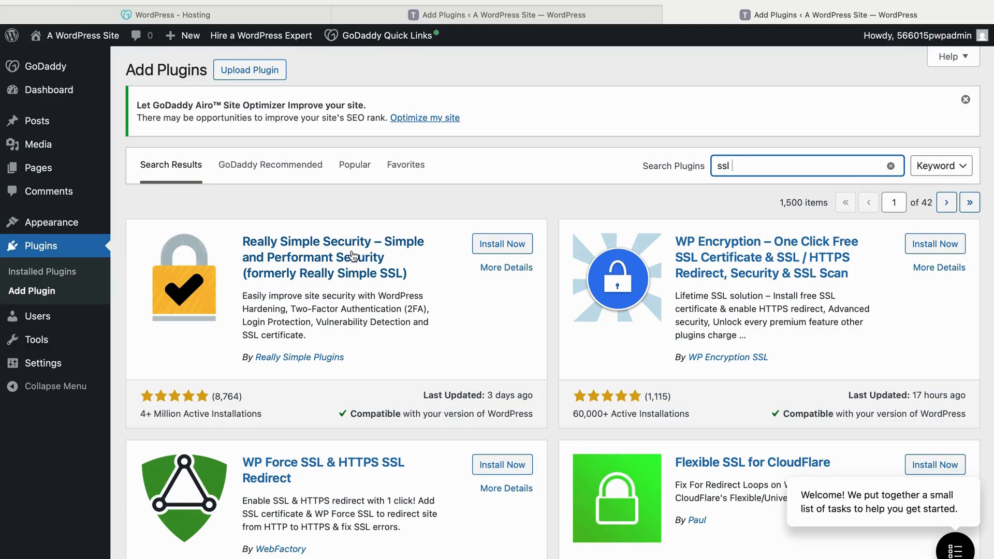
{"action": "left_click", "coordinate": [510, 241]}
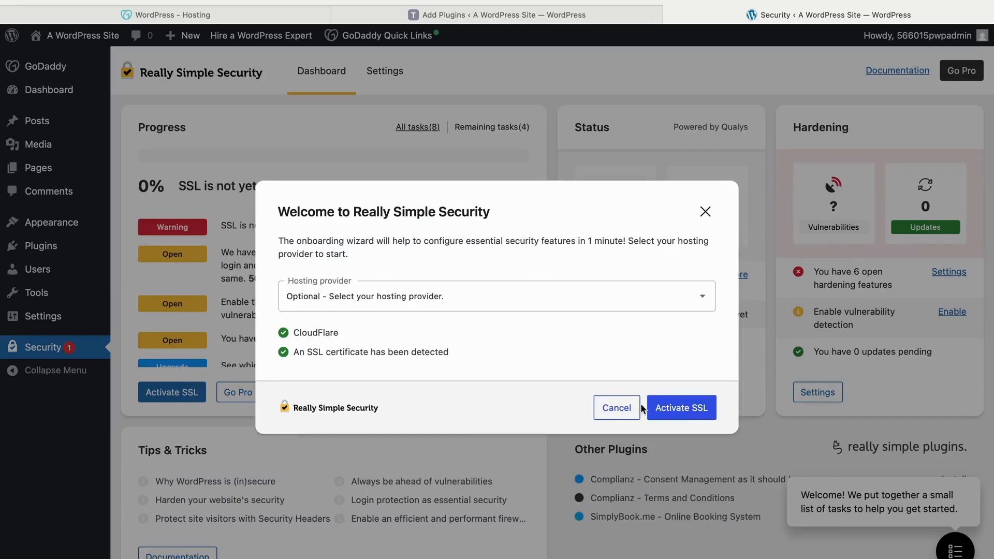
- Complete the Really Simple Security onboarding: activate SSL, keep the prefilled e-mail, skip the essential security features and suggested plugins, and finish without Pro
{"action": "left_click", "coordinate": [678, 407]}
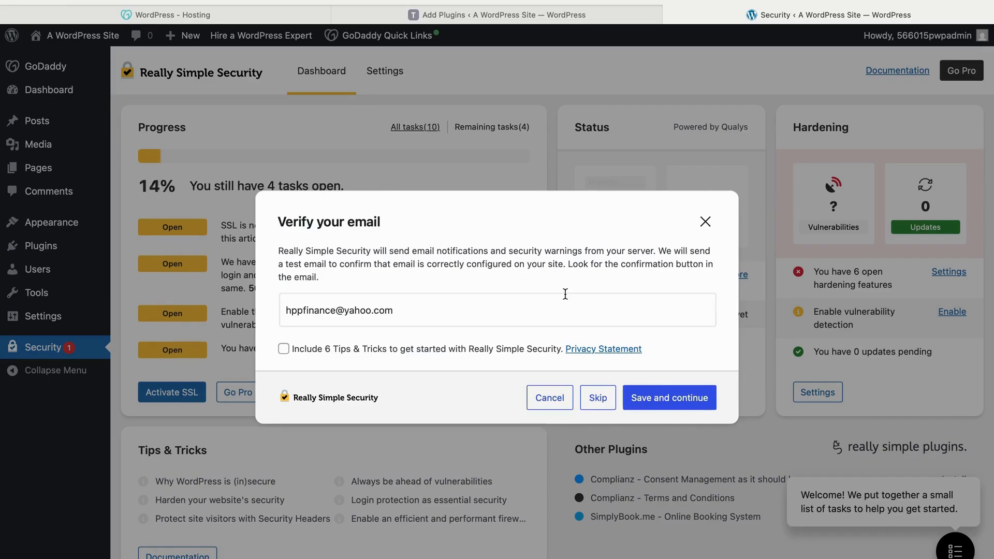
{"action": "left_click", "coordinate": [688, 399]}
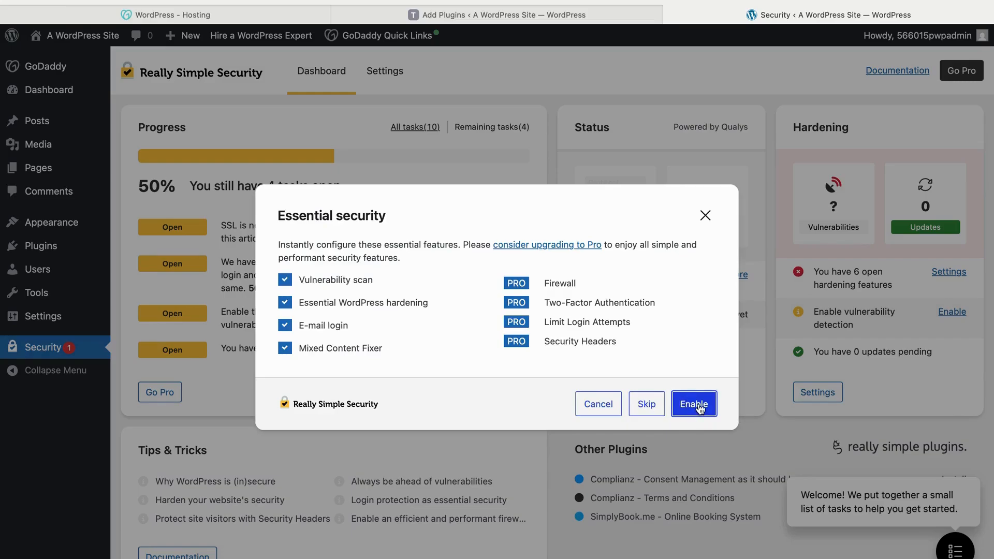
{"action": "left_click", "coordinate": [648, 405]}
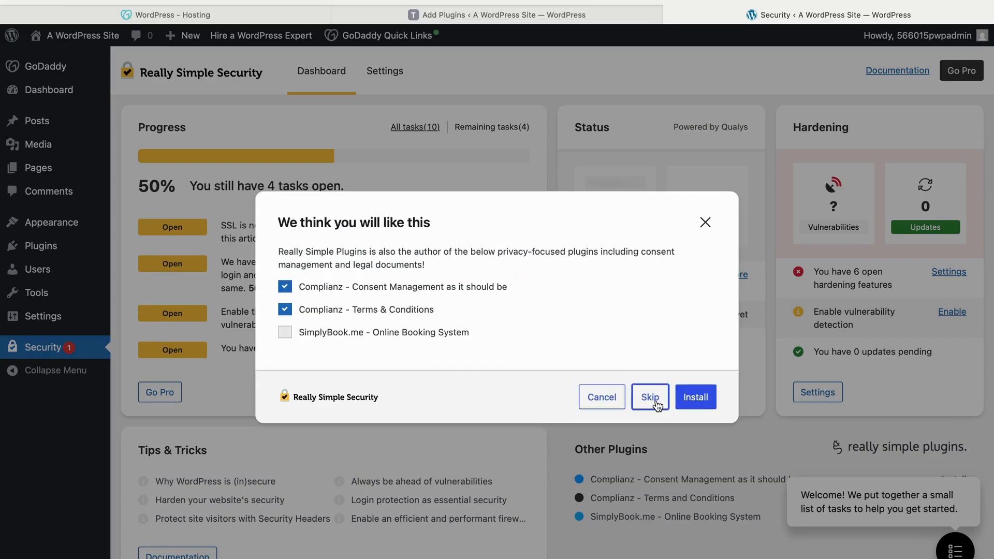
{"action": "left_click", "coordinate": [693, 400]}
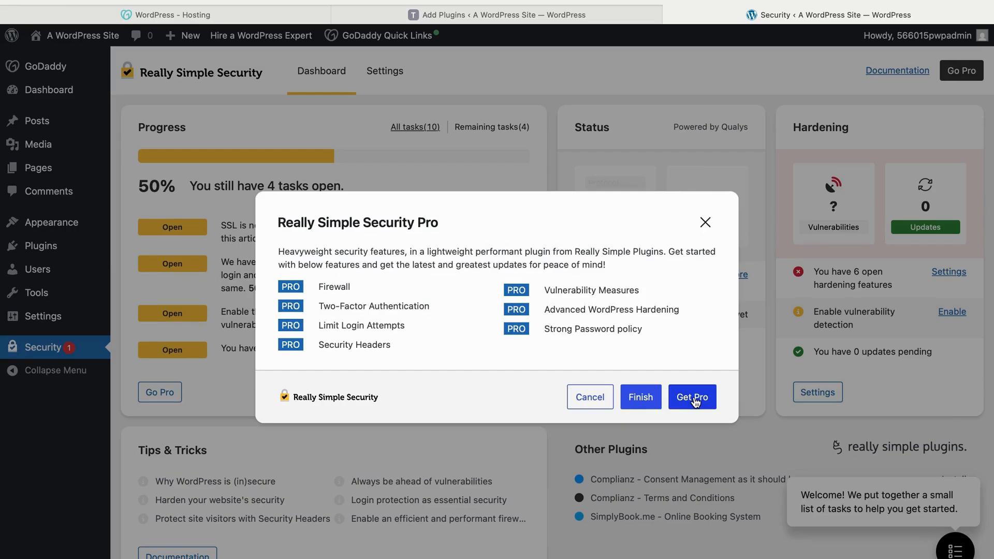
{"action": "left_click", "coordinate": [645, 398]}
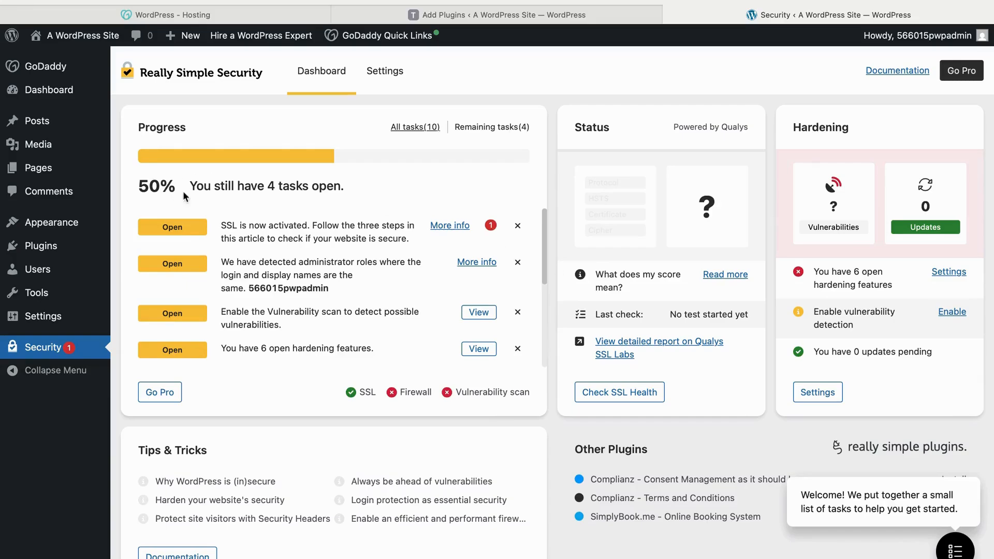
- In the plugin's General settings, enable dismissing all notifications and deleting all data on plugin deletion, and save
{"action": "scroll", "coordinate": [317, 201], "scroll_direction": "down", "scroll_amount": 2}
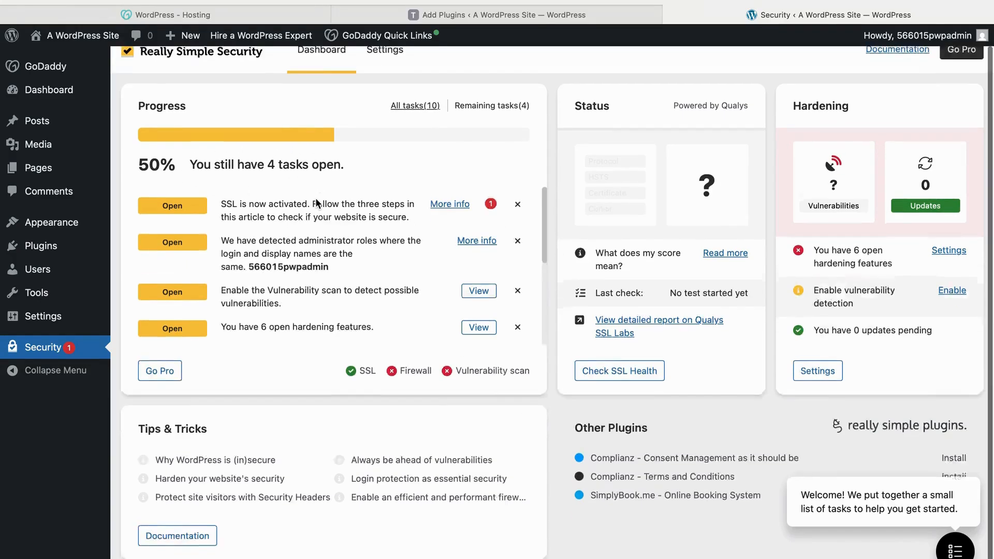
{"action": "scroll", "coordinate": [316, 200], "scroll_direction": "up", "scroll_amount": 2}
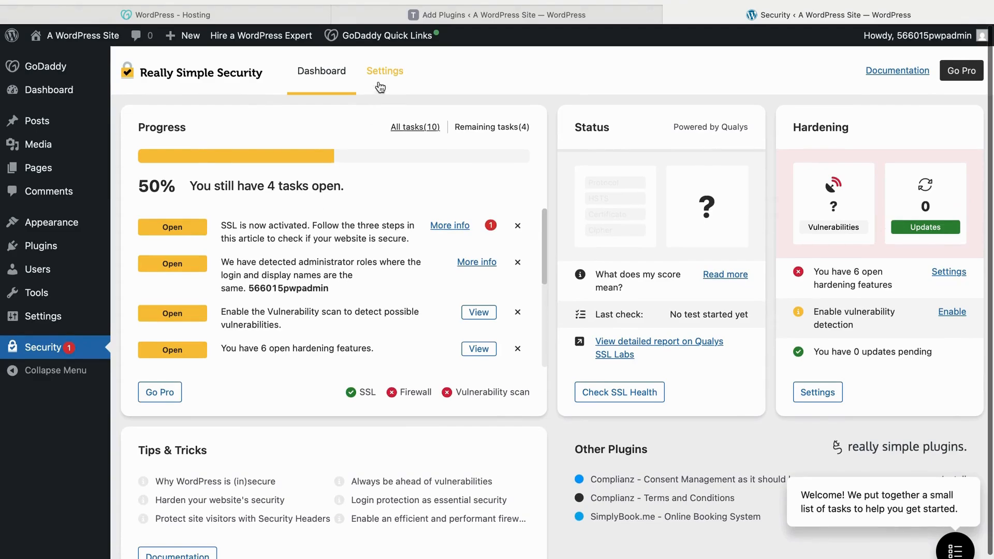
{"action": "left_click", "coordinate": [388, 76]}
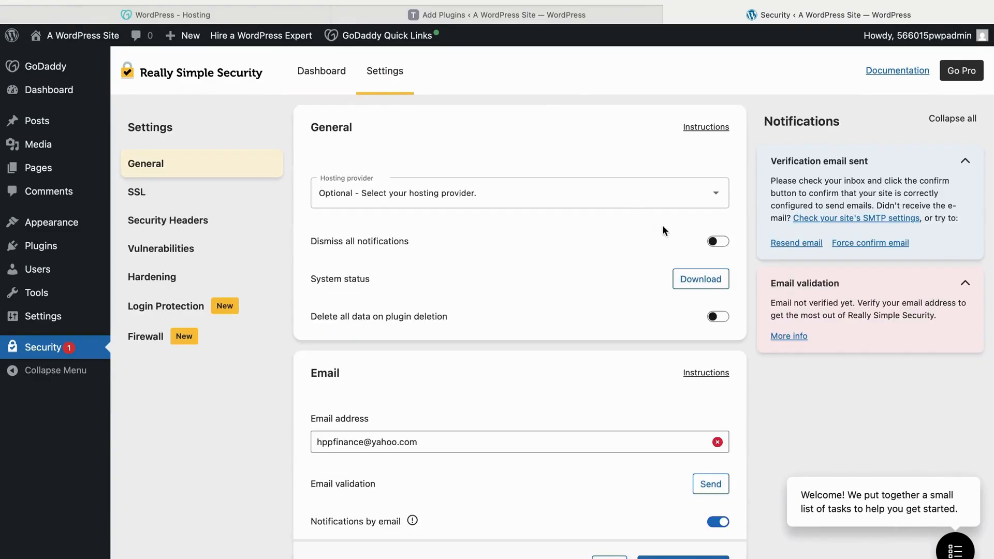
{"action": "left_click", "coordinate": [717, 241]}
{"action": "left_click", "coordinate": [717, 317]}
{"action": "scroll", "coordinate": [716, 319], "scroll_direction": "down", "scroll_amount": 10}
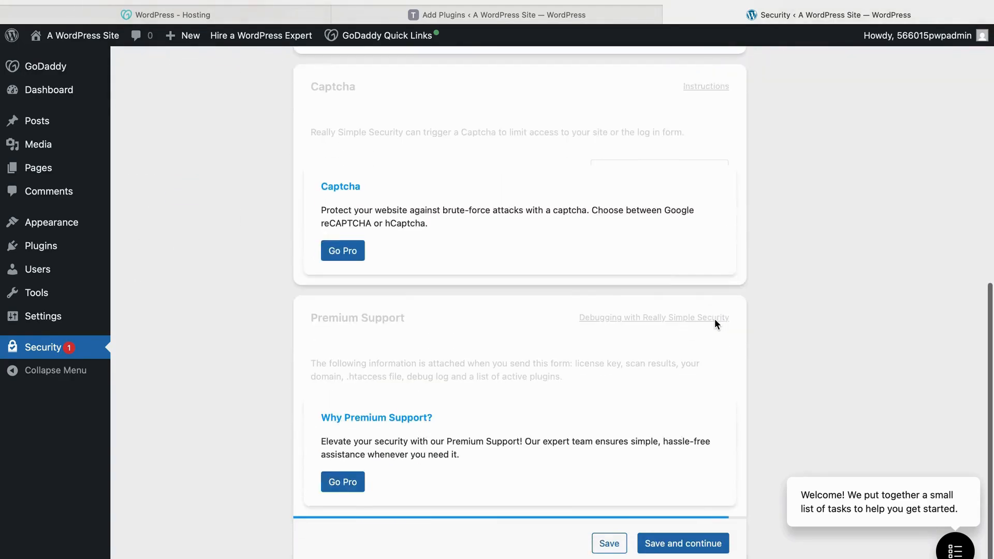
{"action": "scroll", "coordinate": [714, 319], "scroll_direction": "down", "scroll_amount": 1}
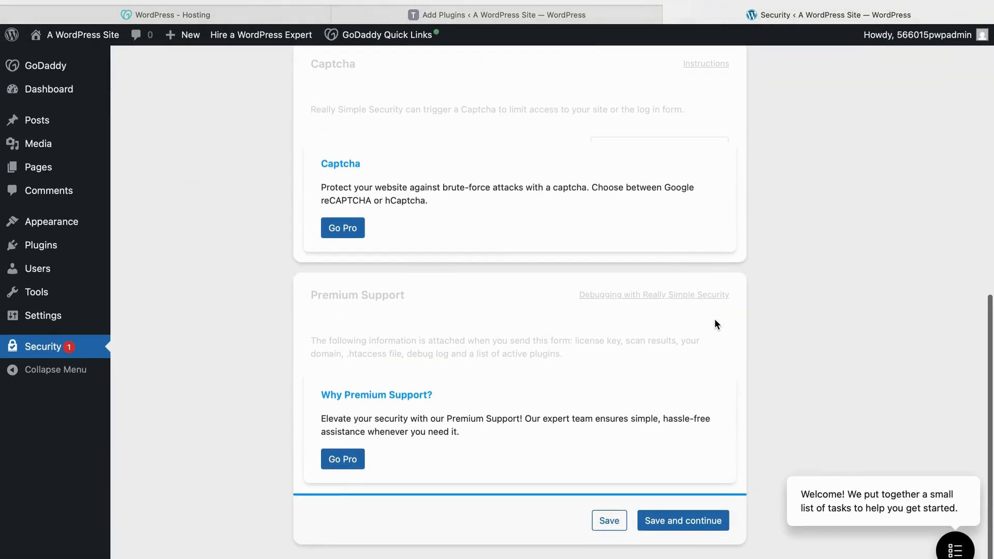
{"action": "left_click", "coordinate": [684, 522]}
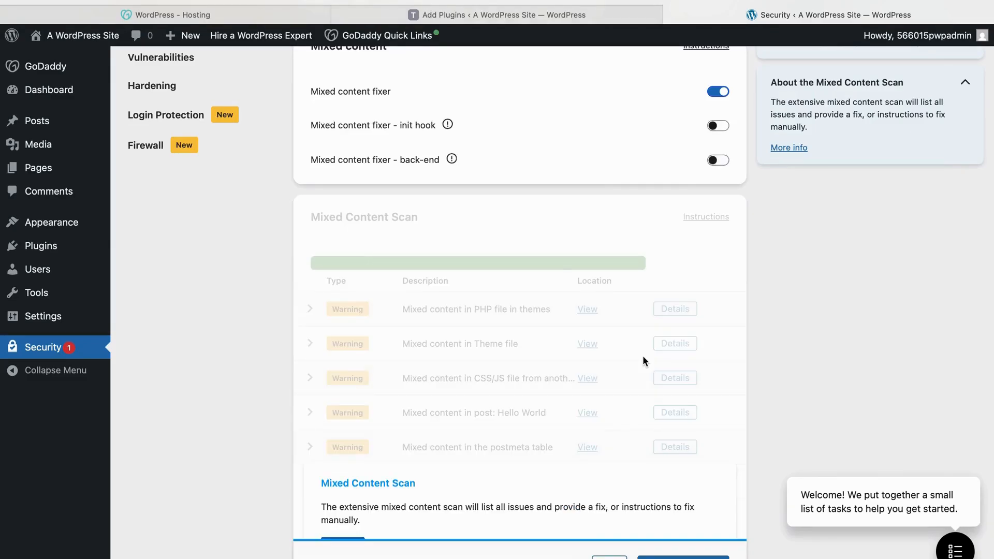
- Save the SSL page and every Security Headers page with their existing settings, continuing through to Vulnerabilities
{"action": "left_click", "coordinate": [680, 557]}
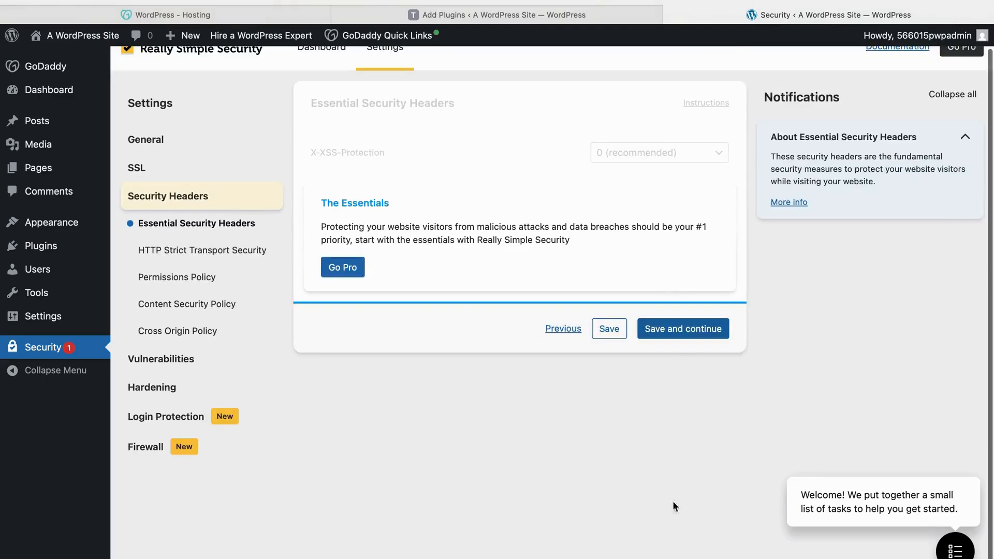
{"action": "left_click", "coordinate": [684, 332]}
{"action": "left_click", "coordinate": [684, 332]}
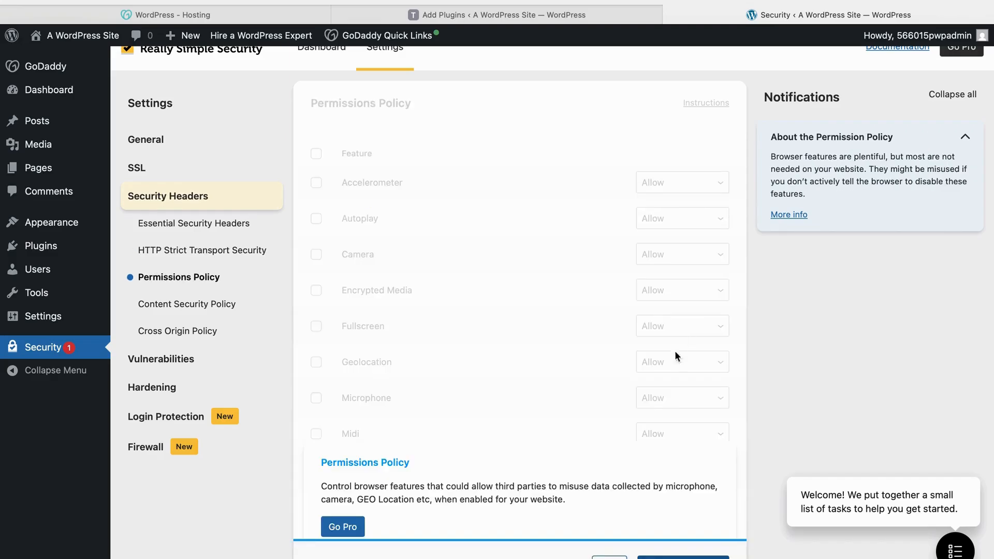
{"action": "left_click", "coordinate": [684, 557]}
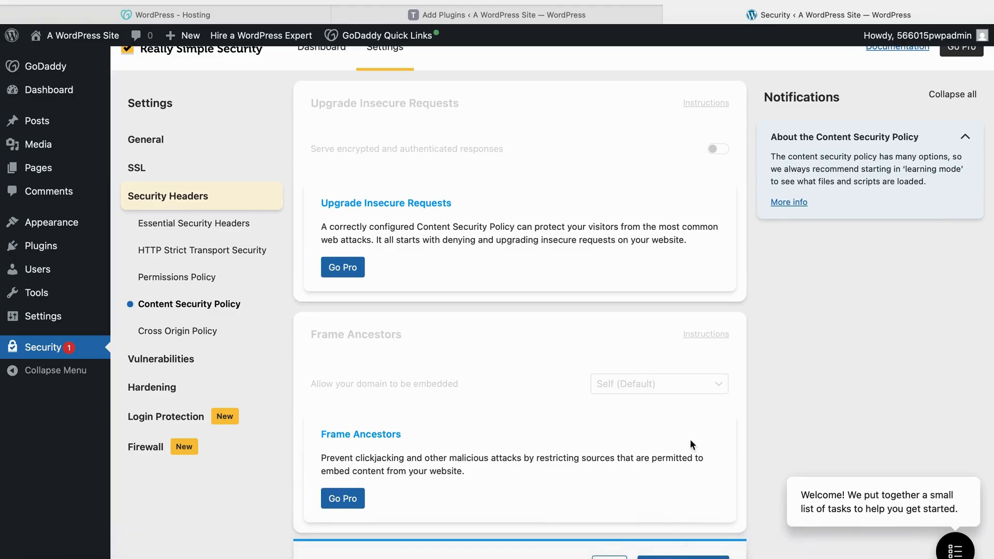
{"action": "left_click", "coordinate": [684, 557]}
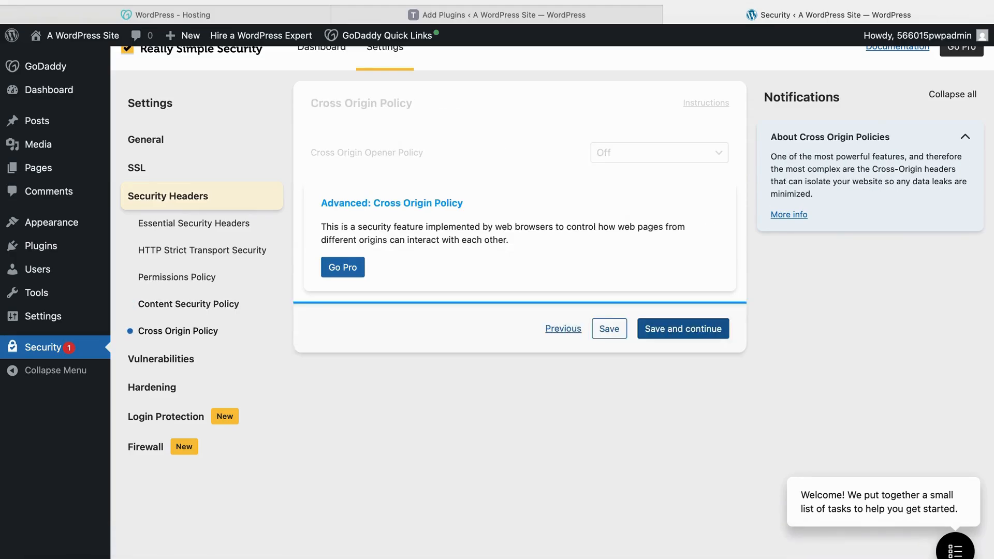
{"action": "left_click", "coordinate": [673, 332]}
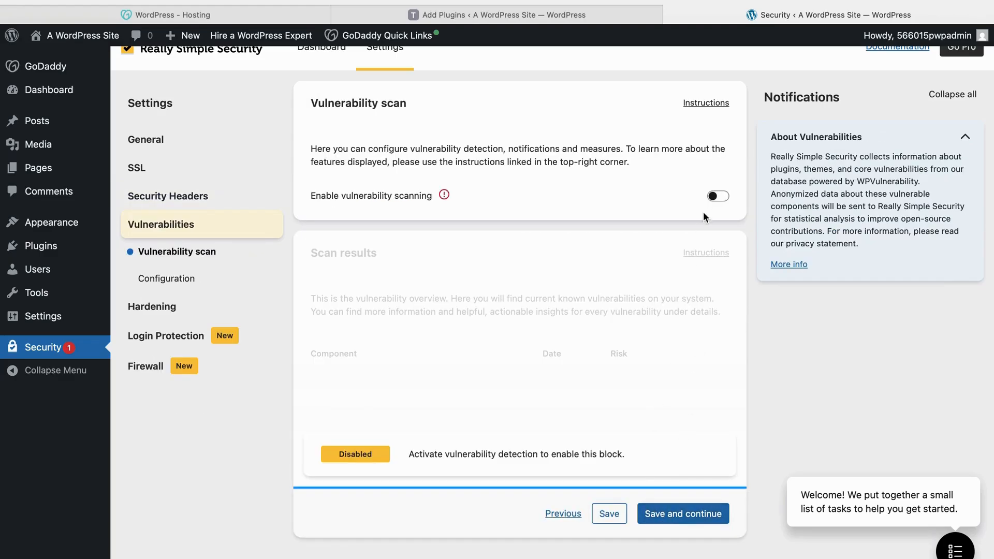
- Enable vulnerability scanning and save it together with the default vulnerability notification configuration
{"action": "left_click", "coordinate": [713, 201]}
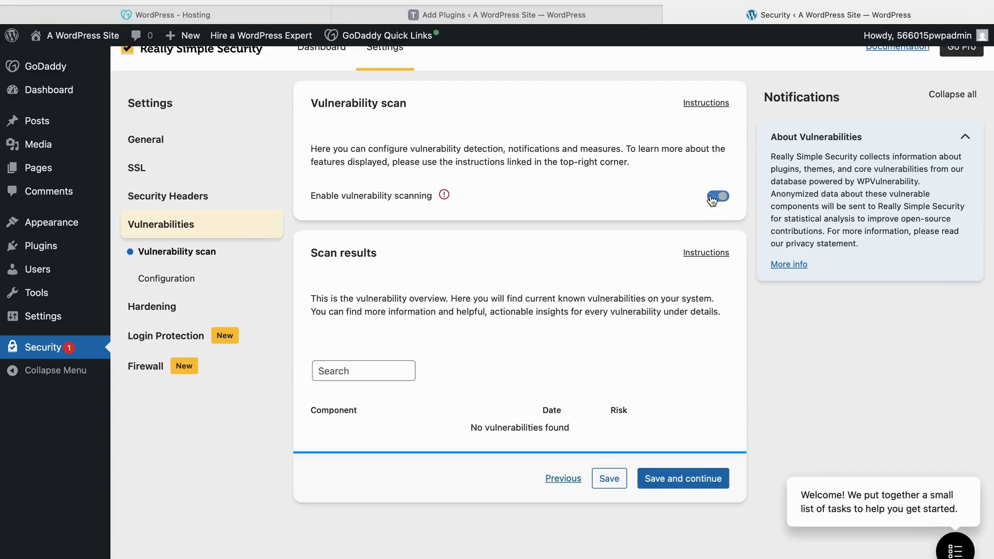
{"action": "left_click", "coordinate": [689, 486]}
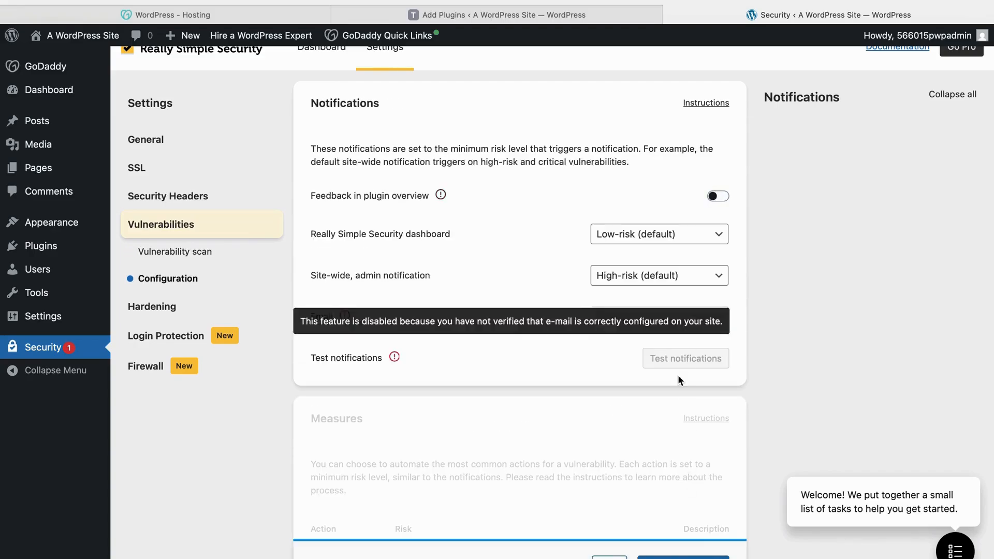
{"action": "scroll", "coordinate": [668, 413], "scroll_direction": "down", "scroll_amount": 3}
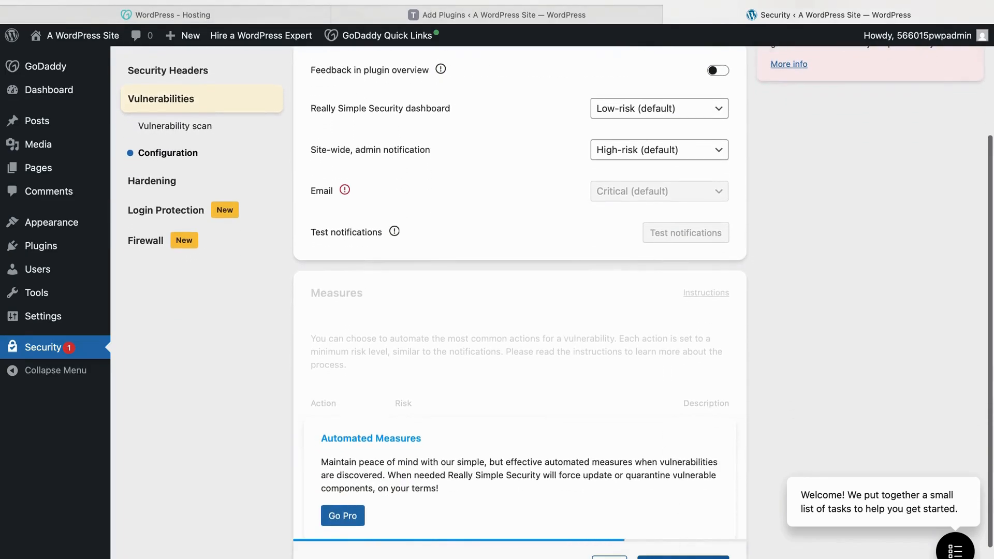
{"action": "left_click", "coordinate": [684, 558]}
- Turn on all available basic hardening options, from disabling the built-in file editors to blocking registrations with matching login and display names, and save
{"action": "left_click", "coordinate": [715, 166]}
{"action": "left_click", "coordinate": [716, 239]}
{"action": "left_click", "coordinate": [716, 271]}
{"action": "left_click", "coordinate": [715, 338]}
{"action": "left_click", "coordinate": [713, 372]}
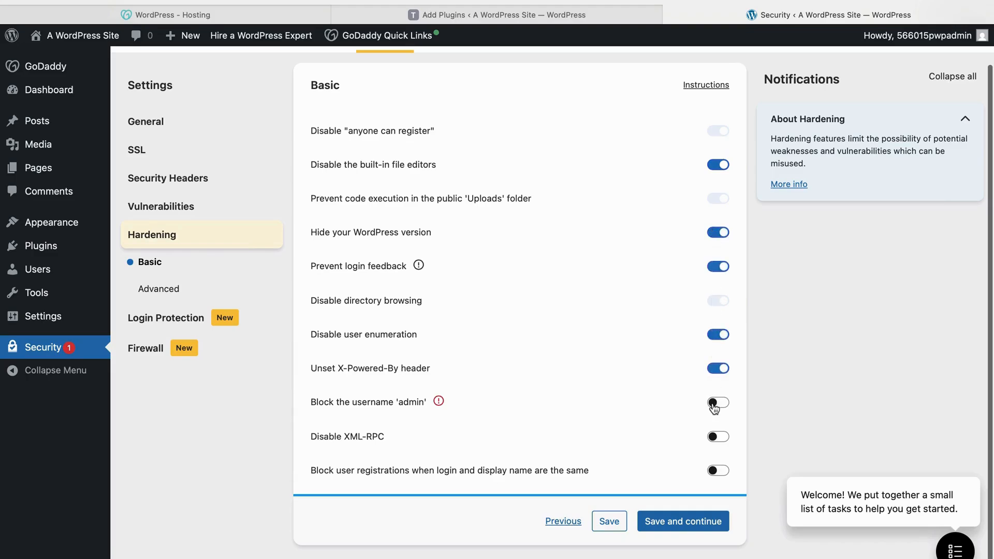
{"action": "left_click", "coordinate": [715, 437]}
{"action": "left_click", "coordinate": [715, 469]}
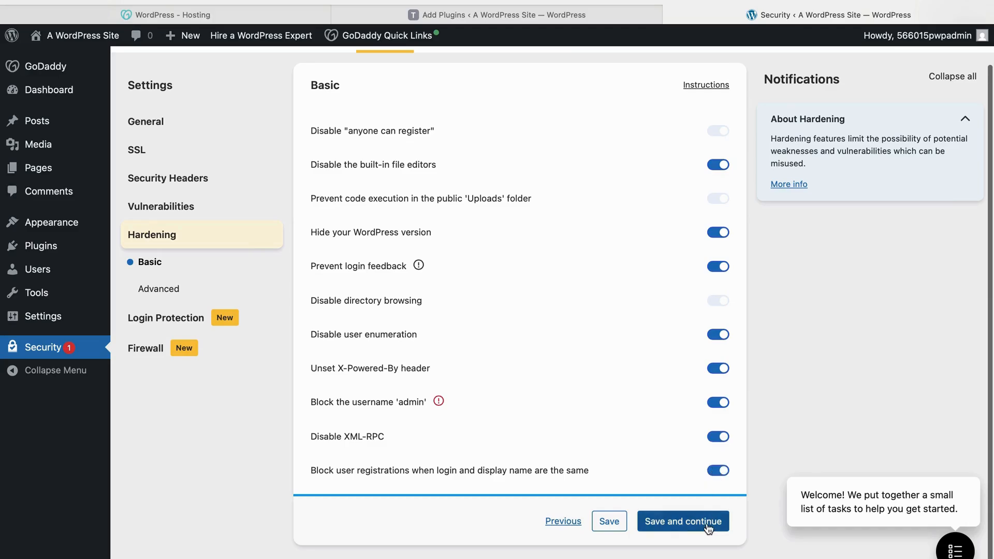
{"action": "left_click", "coordinate": [707, 523]}
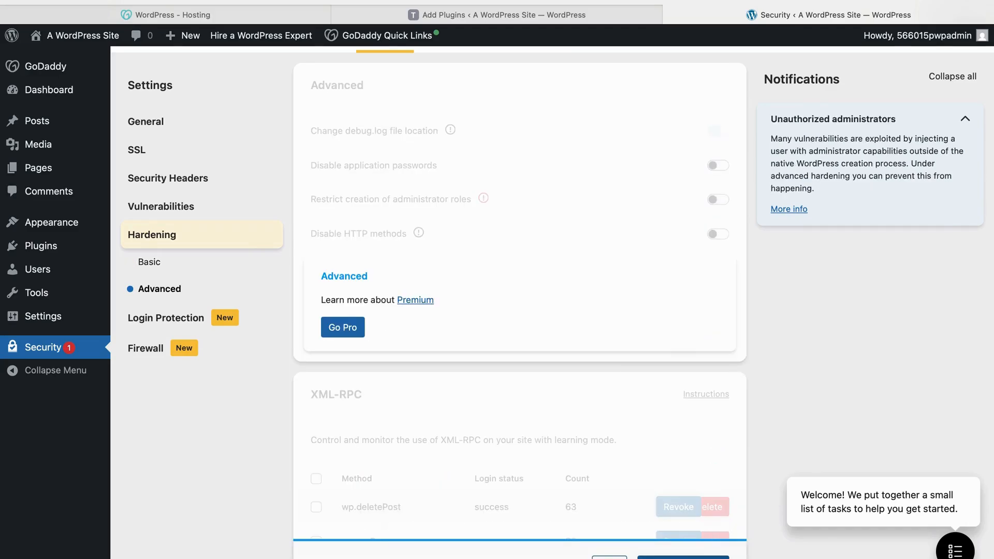
- Save the Advanced hardening, Login Protection and Firewall pages with their existing settings, continuing through to the firewall Logs
{"action": "left_click", "coordinate": [696, 558]}
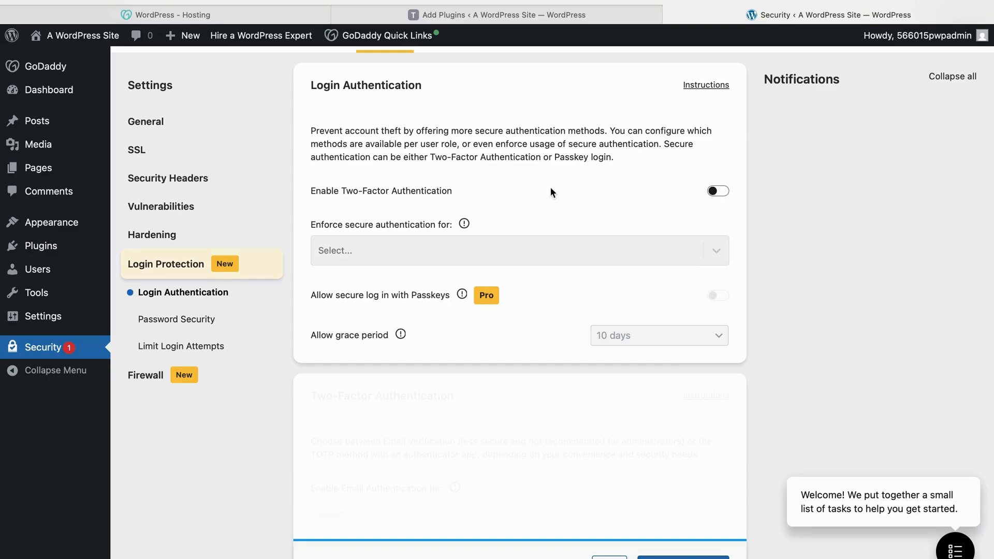
{"action": "left_click", "coordinate": [686, 557]}
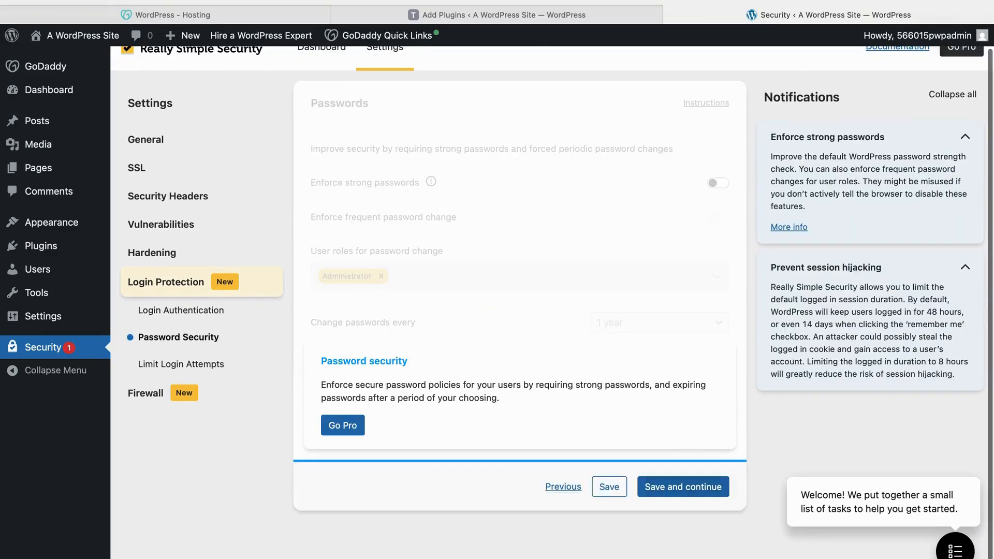
{"action": "left_click", "coordinate": [670, 495]}
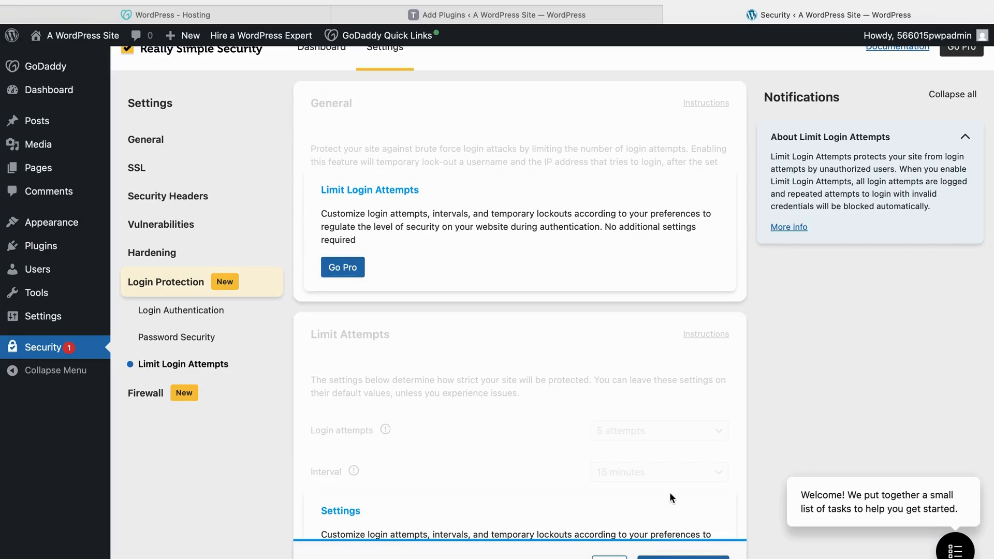
{"action": "left_click", "coordinate": [684, 558]}
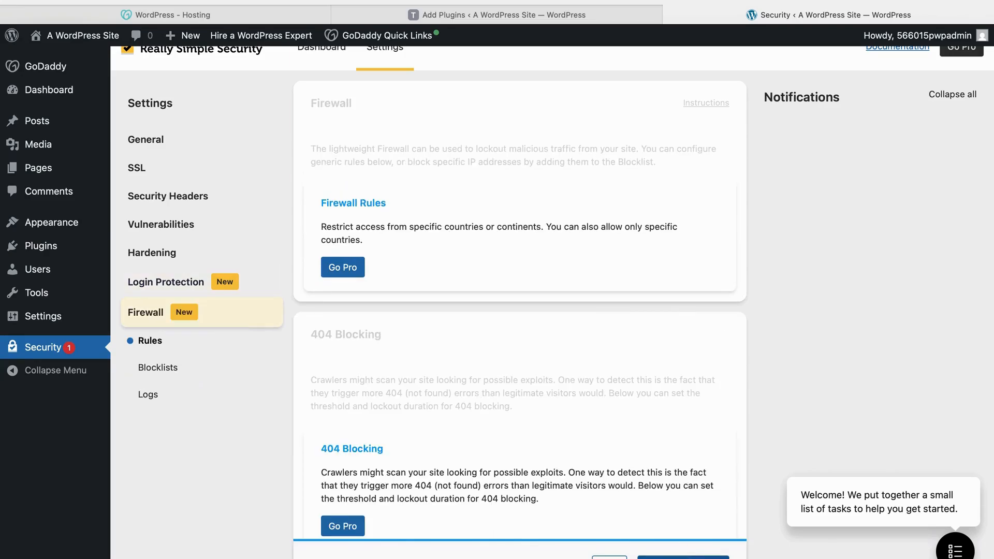
{"action": "scroll", "coordinate": [518, 301], "scroll_direction": "down", "scroll_amount": 3}
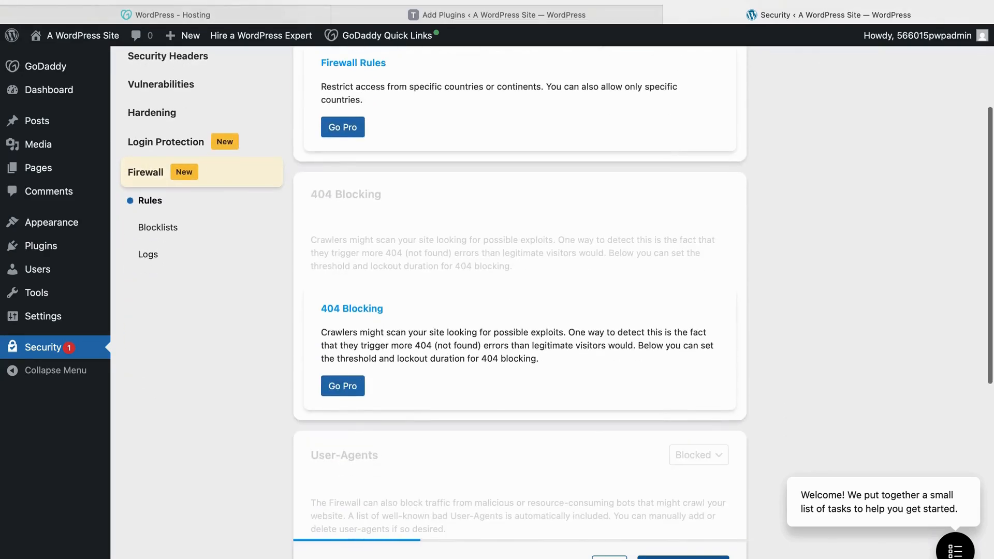
{"action": "left_click", "coordinate": [683, 558]}
{"action": "left_click", "coordinate": [682, 524]}
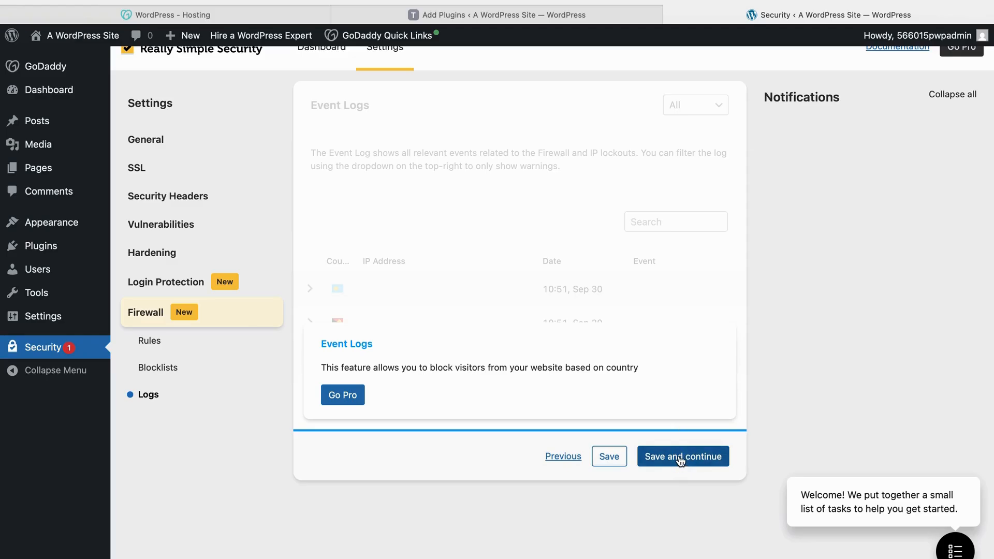
- Save the firewall Event Logs page and open the plugin's dashboard to review the security progress
{"action": "scroll", "coordinate": [680, 461], "scroll_direction": "up", "scroll_amount": 1}
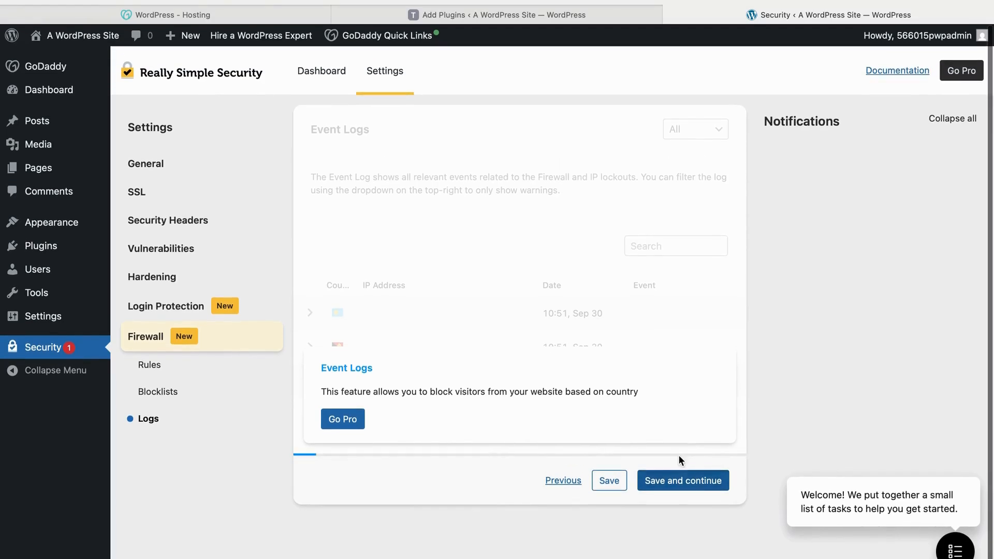
{"action": "left_click", "coordinate": [615, 484]}
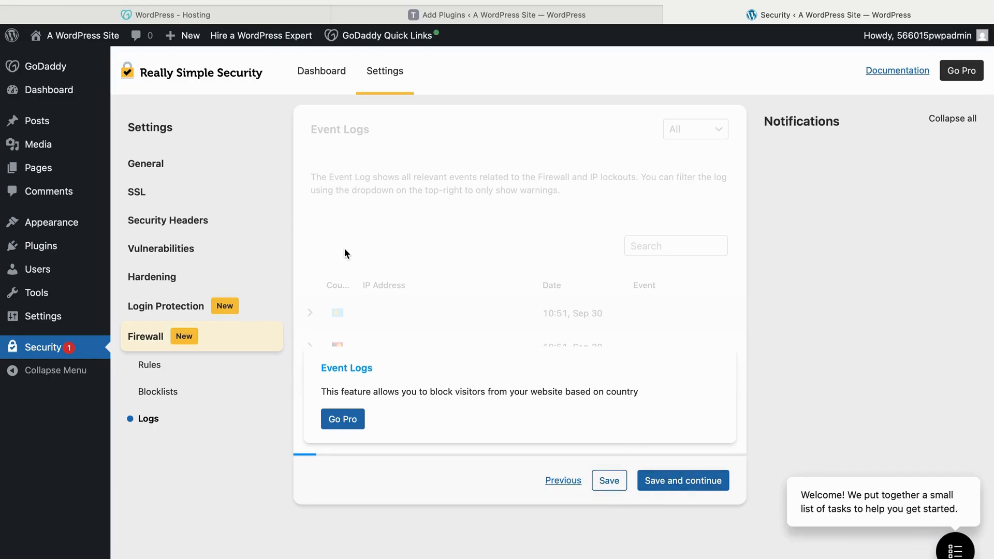
{"action": "left_click", "coordinate": [309, 72]}
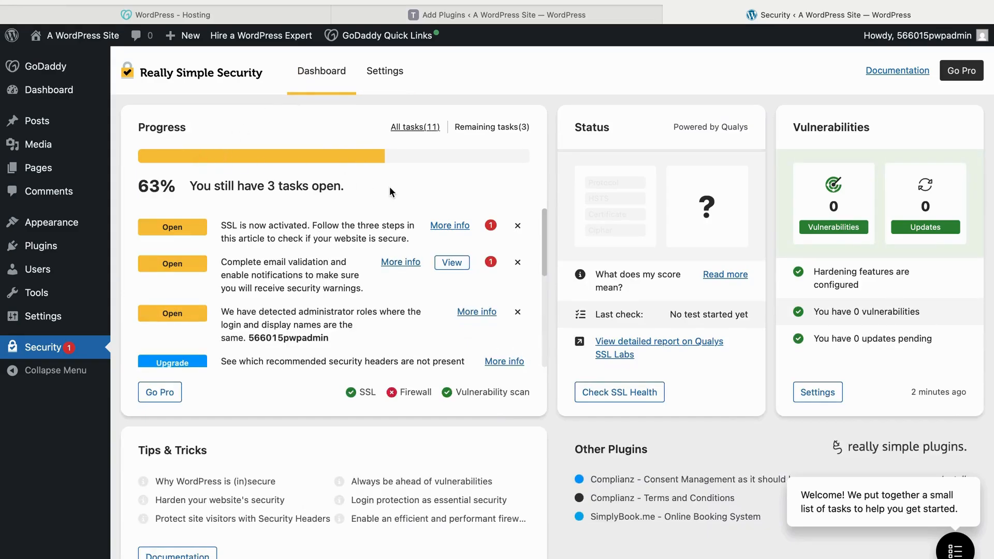
- Enable dismissing all notifications in the plugin's General settings and save, continuing to the SSL page
{"action": "left_click", "coordinate": [386, 71]}
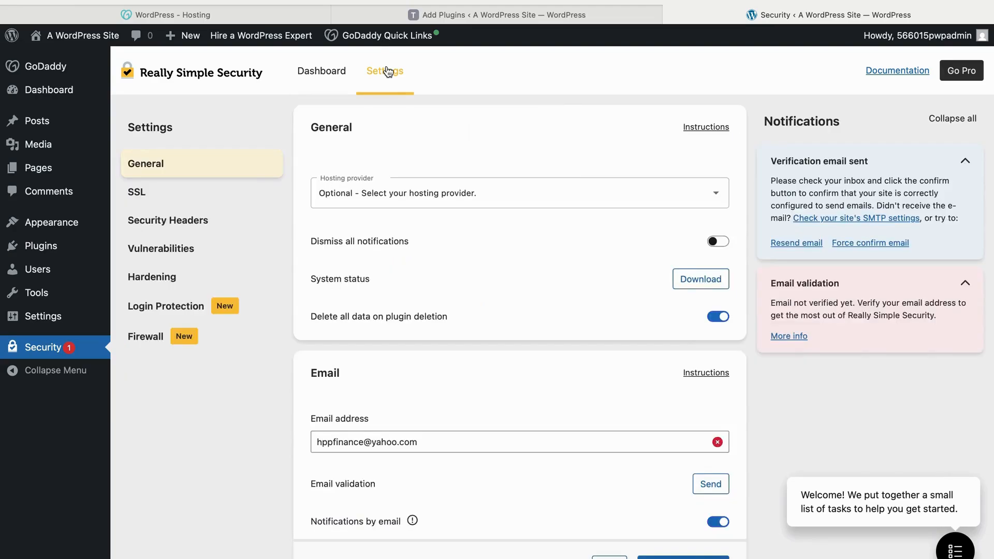
{"action": "left_click", "coordinate": [717, 242]}
{"action": "scroll", "coordinate": [706, 281], "scroll_direction": "down", "scroll_amount": 5}
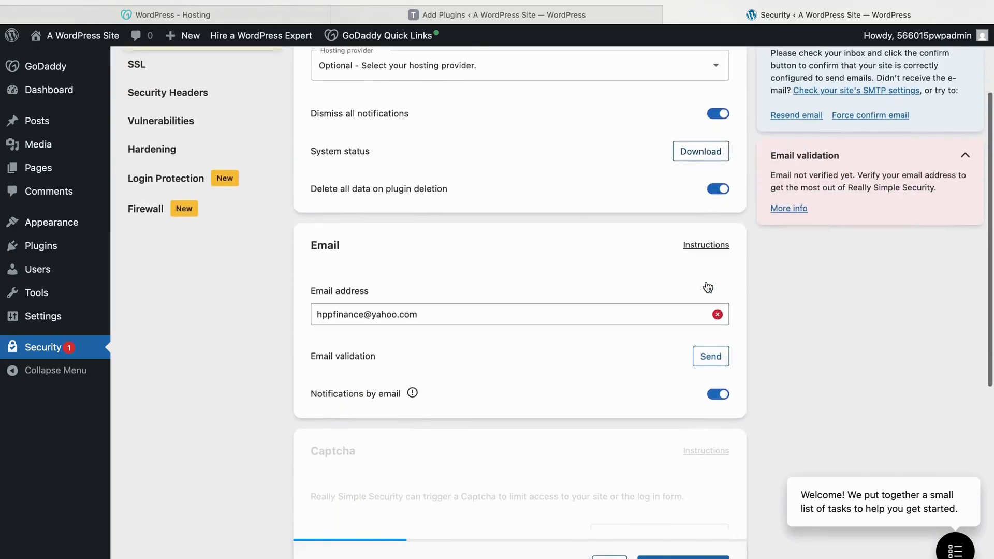
{"action": "scroll", "coordinate": [706, 282], "scroll_direction": "down", "scroll_amount": 2}
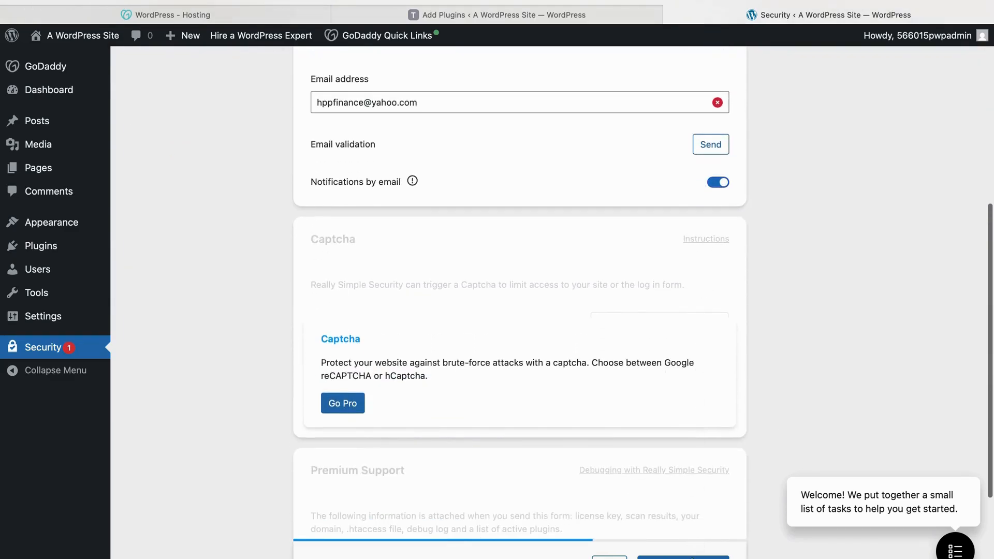
{"action": "scroll", "coordinate": [666, 322], "scroll_direction": "down", "scroll_amount": 10}
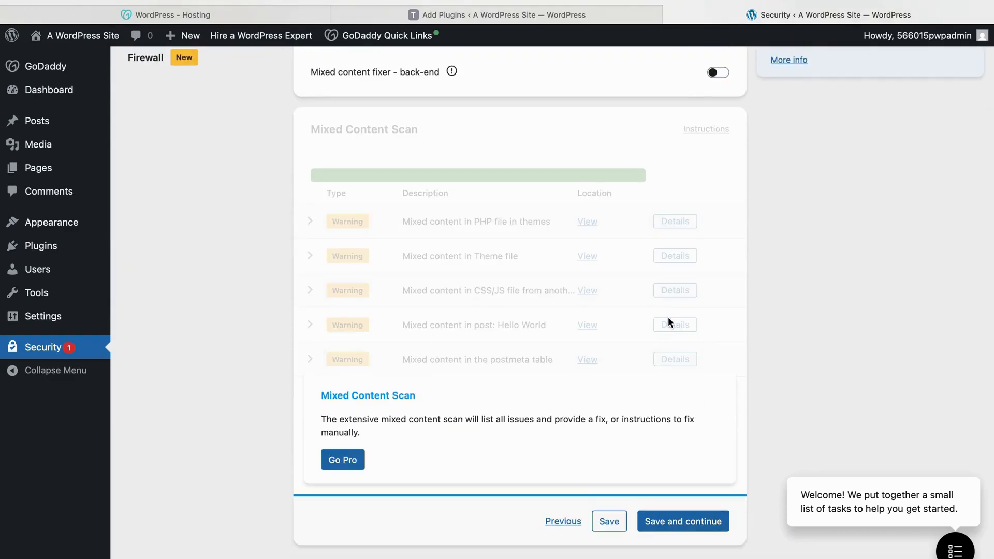
- Save the SSL page and all Security Headers pages, from Essential Security Headers to Cross Origin Policy, with their existing settings
{"action": "left_click", "coordinate": [673, 522]}
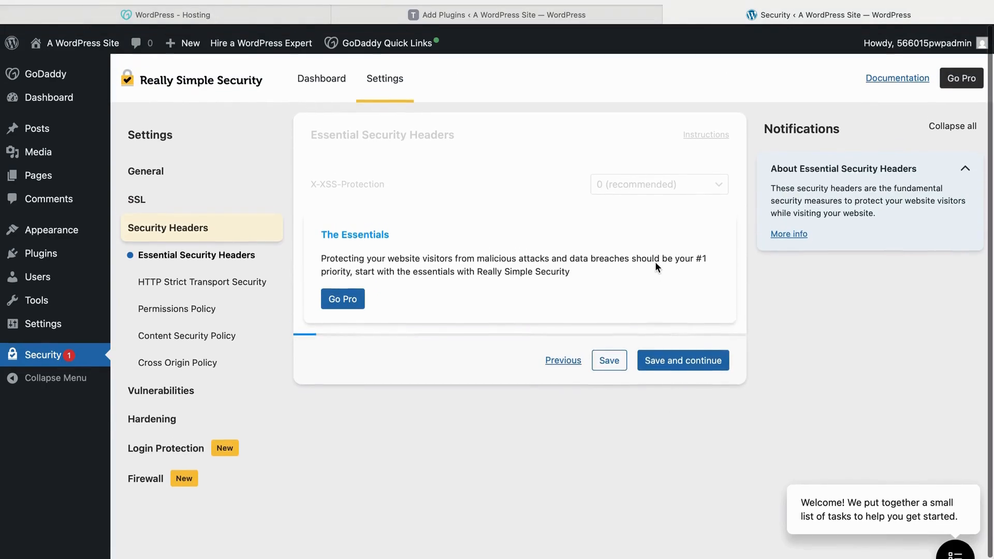
{"action": "left_click", "coordinate": [686, 354]}
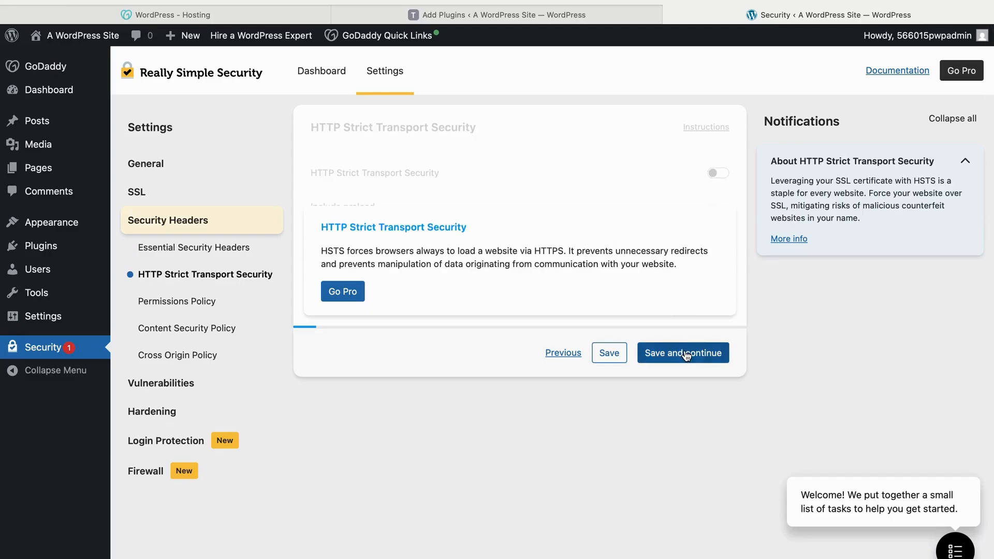
{"action": "left_click", "coordinate": [694, 356]}
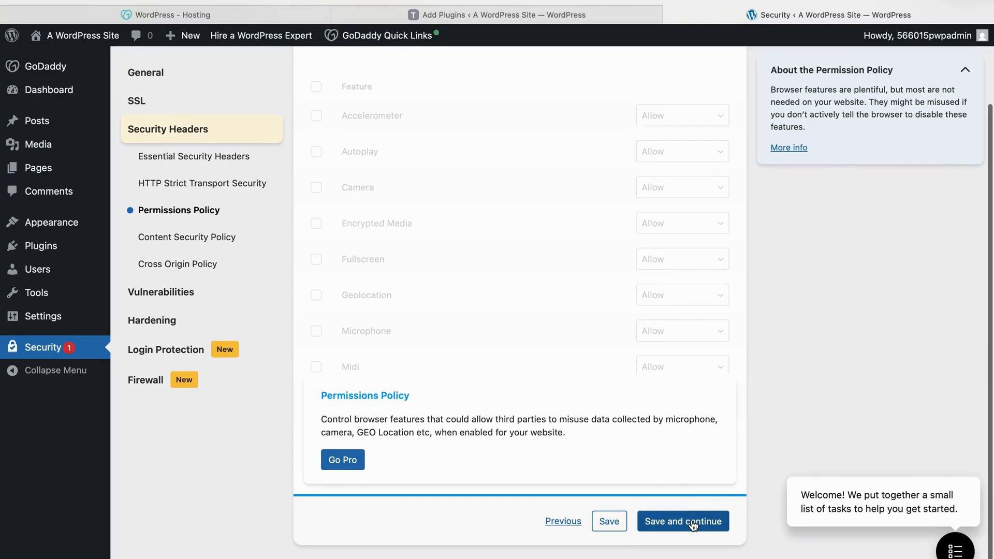
{"action": "left_click", "coordinate": [694, 522]}
{"action": "scroll", "coordinate": [691, 520], "scroll_direction": "down", "scroll_amount": 5}
{"action": "left_click", "coordinate": [691, 520]}
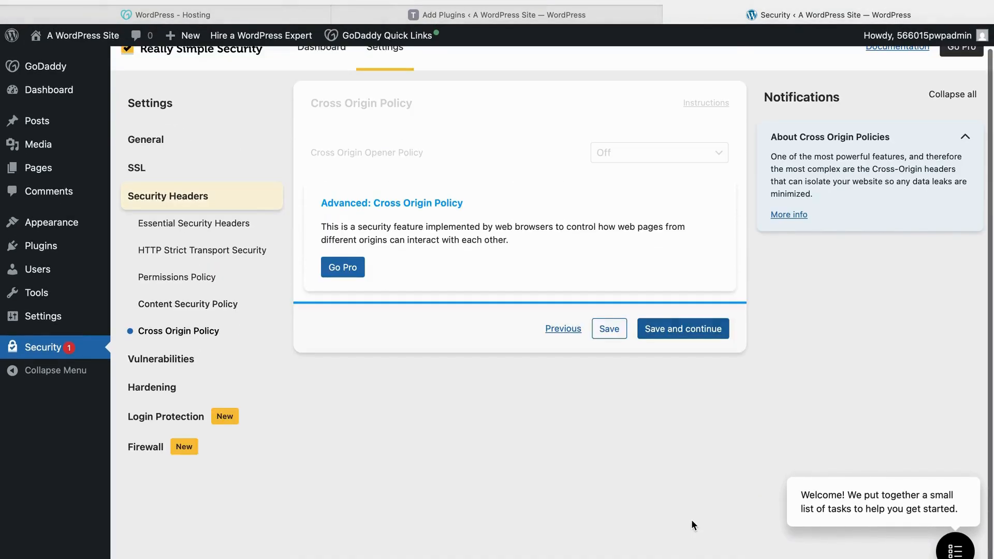
{"action": "left_click", "coordinate": [682, 329]}
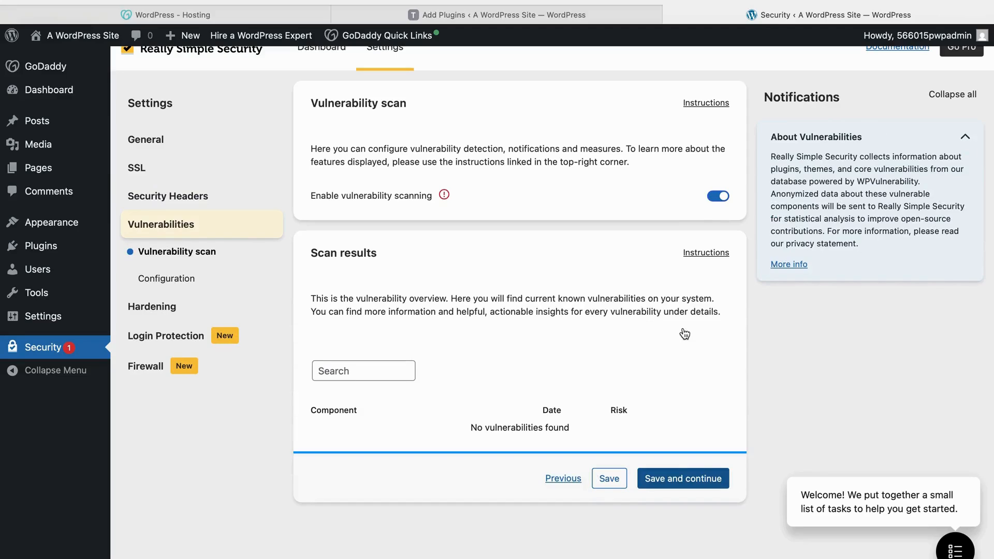
- Save the Vulnerabilities and Hardening pages with their existing settings, continuing through to Login Authentication
{"action": "left_click", "coordinate": [694, 480]}
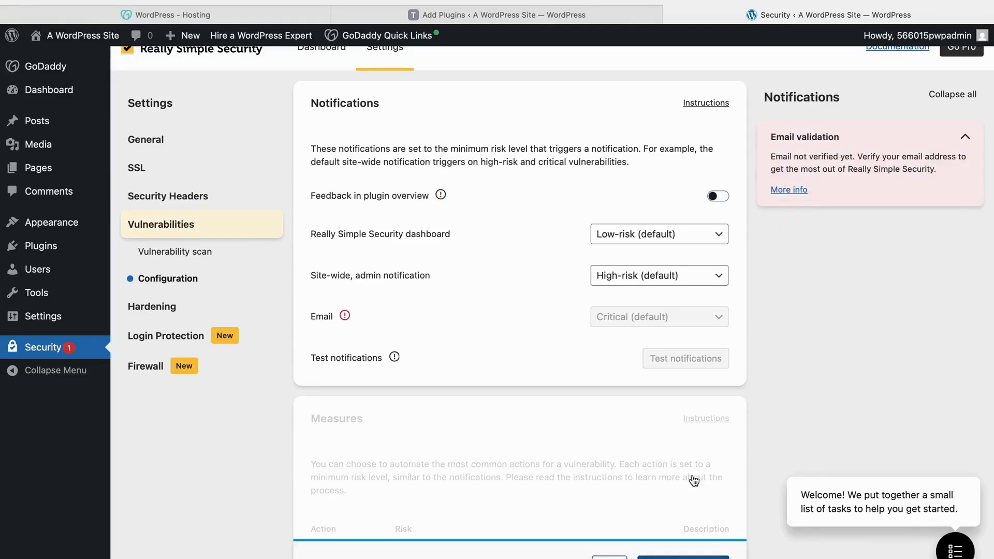
{"action": "scroll", "coordinate": [694, 481], "scroll_direction": "down", "scroll_amount": 1}
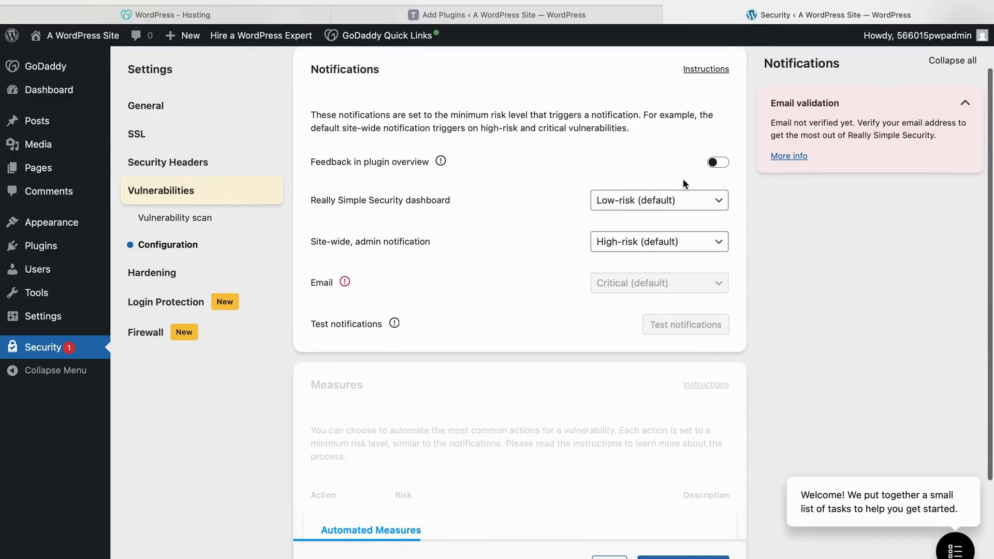
{"action": "left_click", "coordinate": [683, 558]}
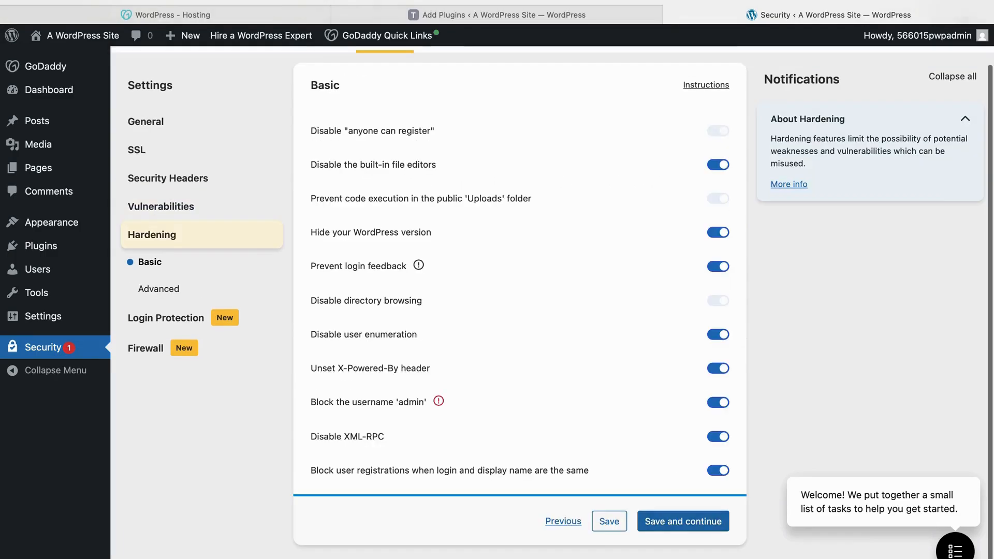
{"action": "left_click", "coordinate": [688, 515]}
{"action": "left_click", "coordinate": [683, 557]}
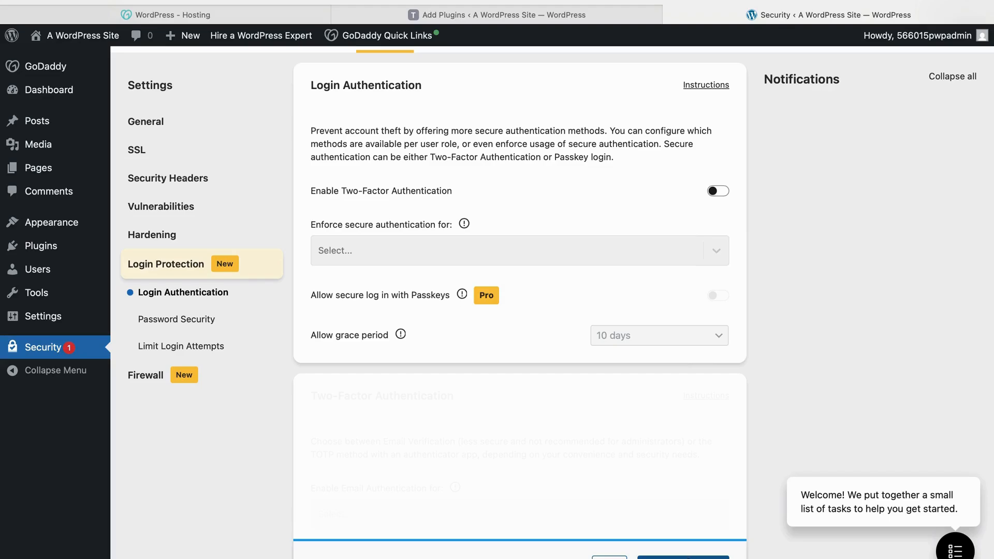
- Save the Login Authentication, Password Security and Limit Login Attempts pages with their existing settings, continuing to the firewall rules
{"action": "left_click", "coordinate": [683, 558]}
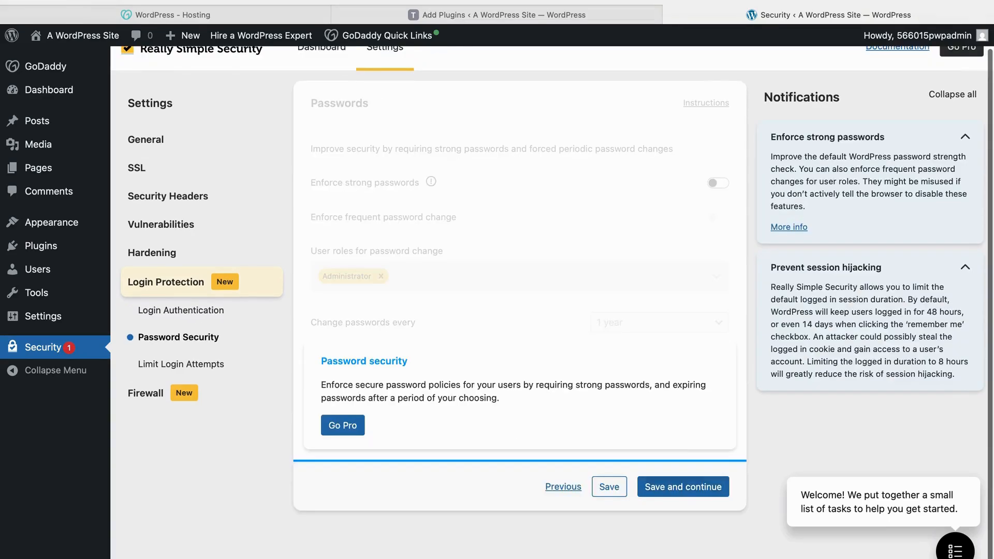
{"action": "left_click", "coordinate": [689, 492]}
{"action": "scroll", "coordinate": [688, 489], "scroll_direction": "down", "scroll_amount": 3}
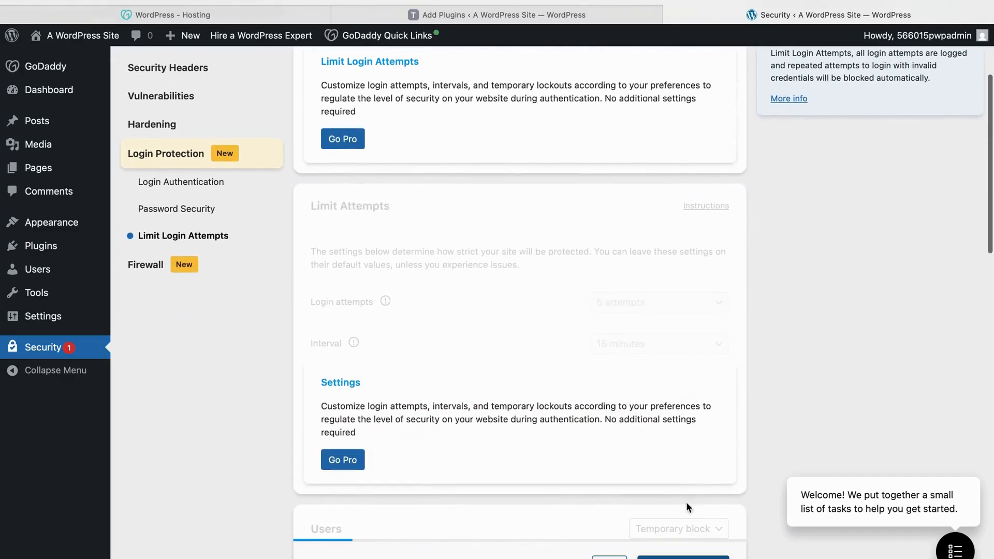
{"action": "left_click", "coordinate": [683, 558]}
- Save the firewall Rules and Blocklists pages with their existing settings and return to the plugin's dashboard
{"action": "scroll", "coordinate": [660, 424], "scroll_direction": "down", "scroll_amount": 5}
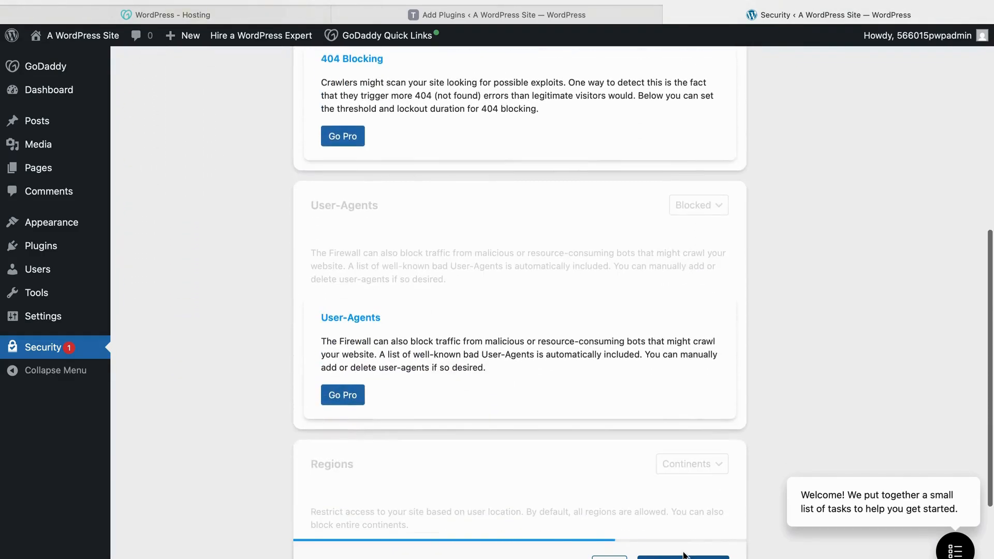
{"action": "scroll", "coordinate": [659, 423], "scroll_direction": "down", "scroll_amount": 3}
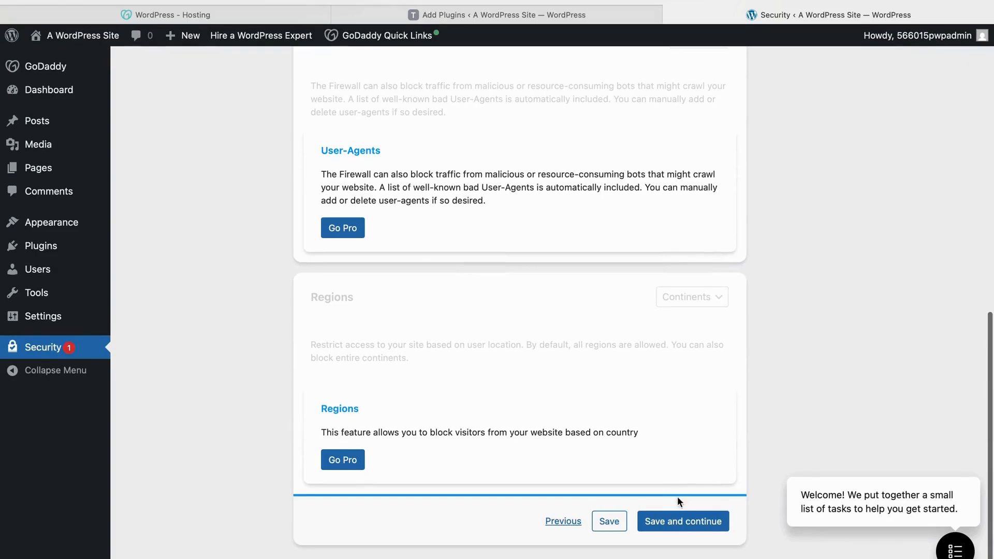
{"action": "left_click", "coordinate": [684, 527]}
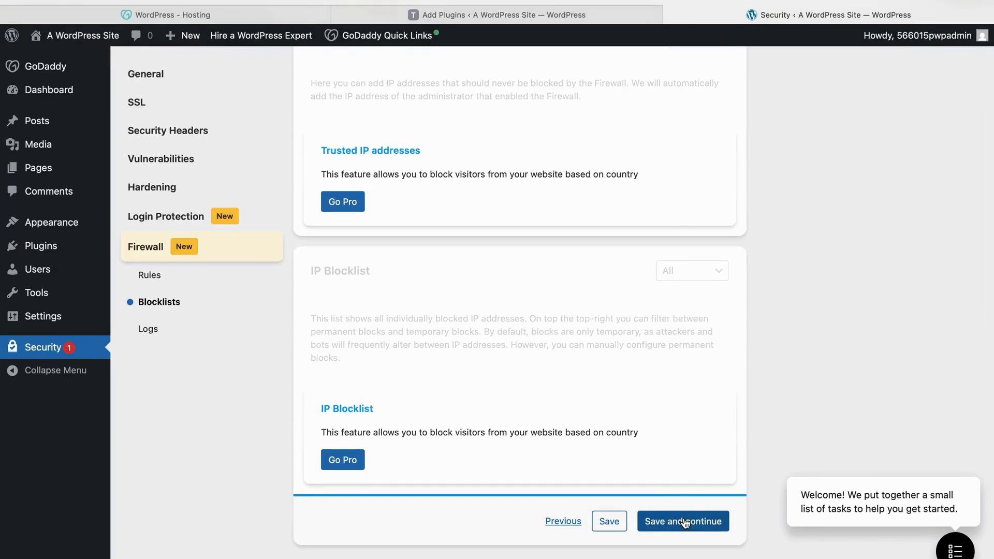
{"action": "left_click", "coordinate": [684, 521]}
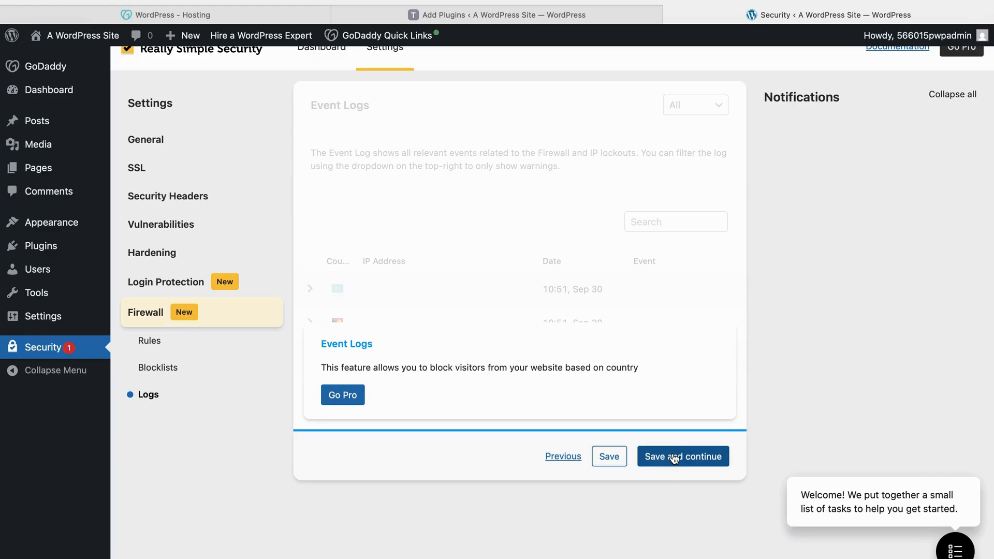
{"action": "scroll", "coordinate": [377, 231], "scroll_direction": "up", "scroll_amount": 2}
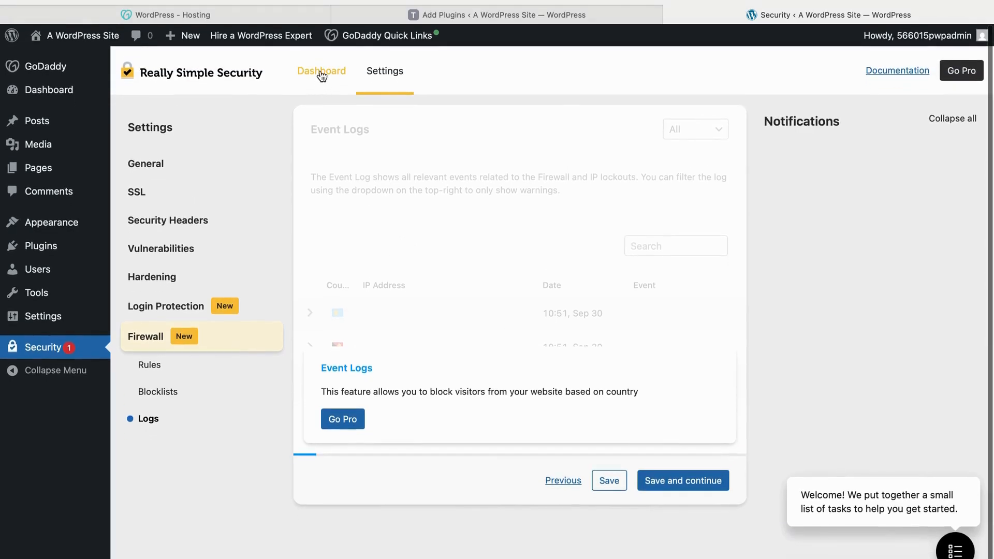
{"action": "left_click", "coordinate": [322, 74]}
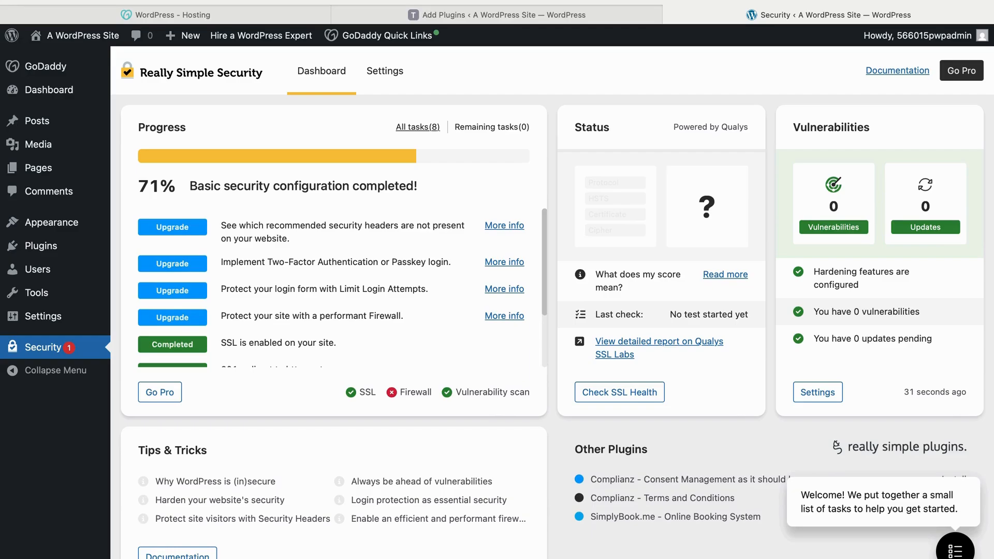
- Open the browser's address field for entering a web address
{"action": "left_click", "coordinate": [443, 1]}
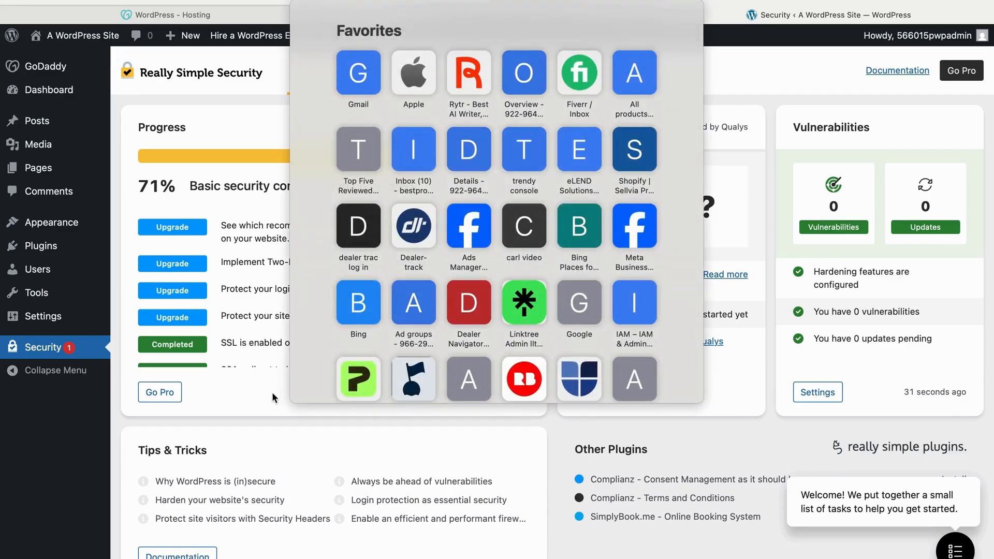